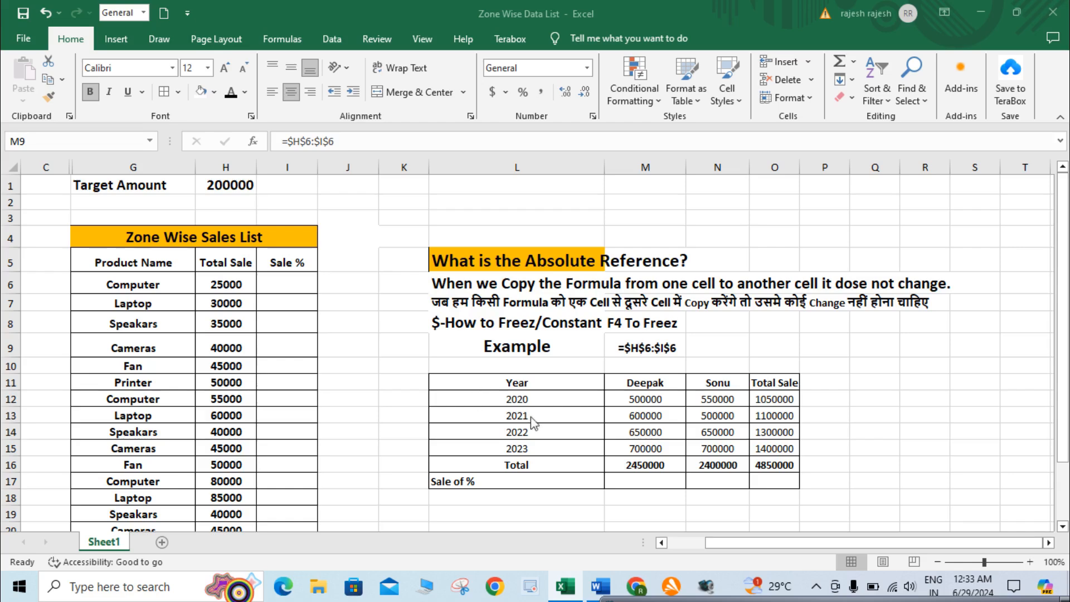
Review the Target Amount in H1 and the Total Sale and Sale % cells needed for the percentage calculation
click(548, 340)
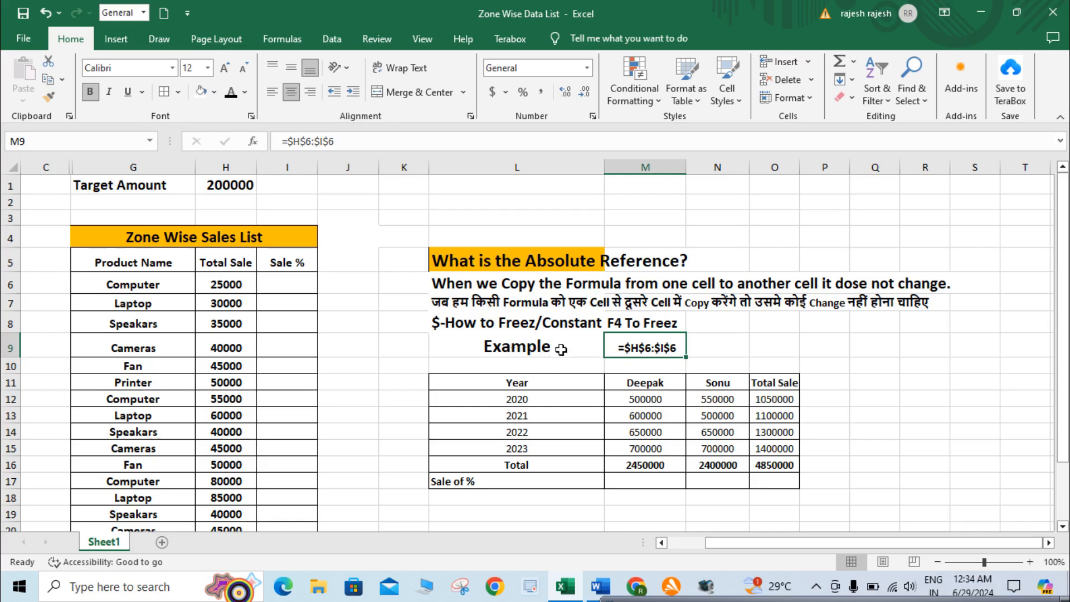
click(291, 286)
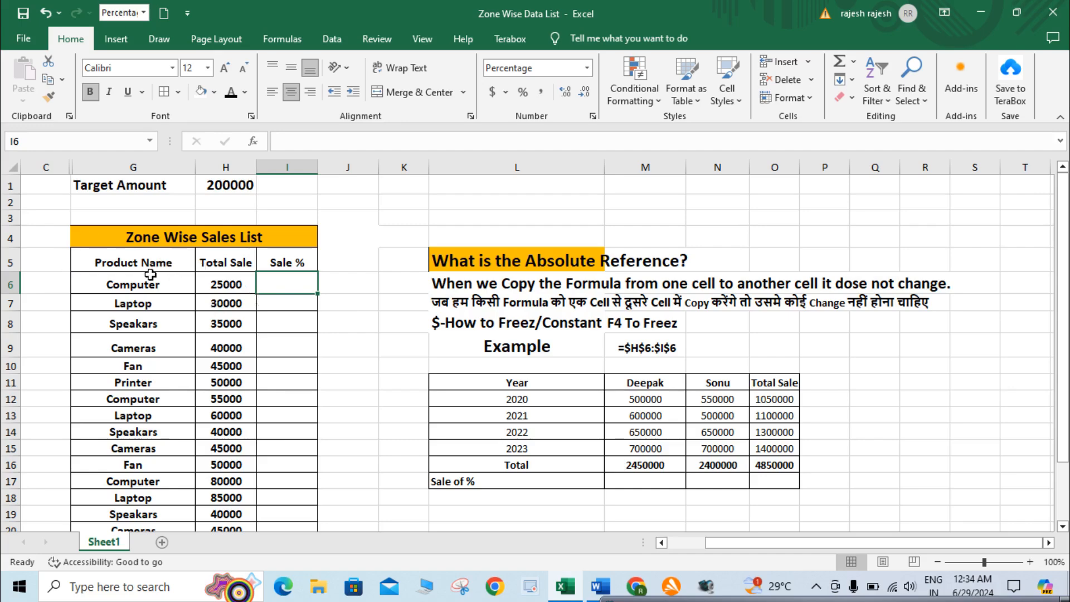
click(219, 266)
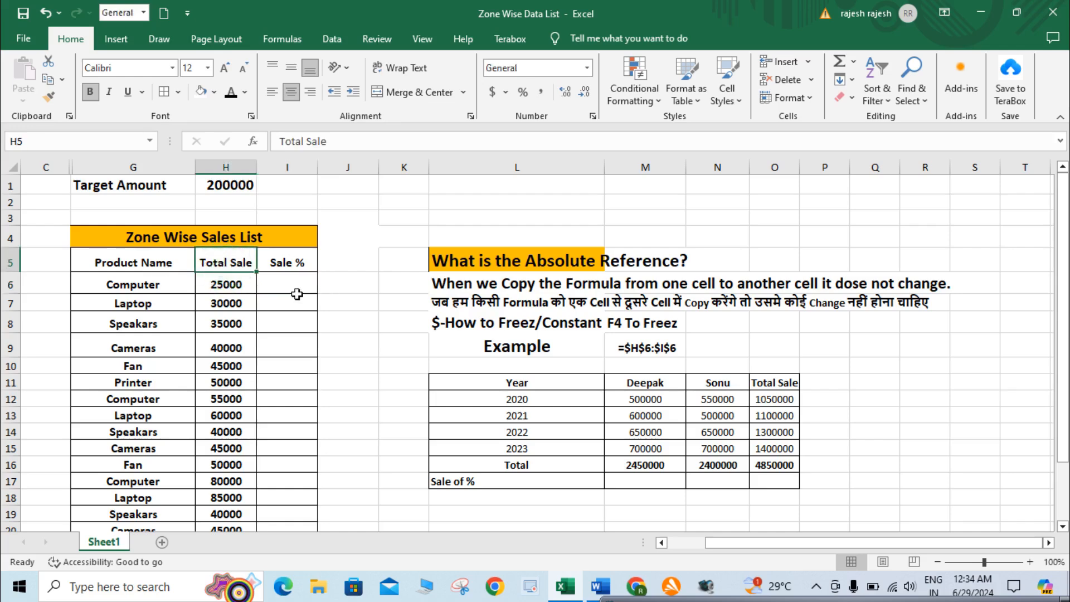
click(144, 184)
click(202, 186)
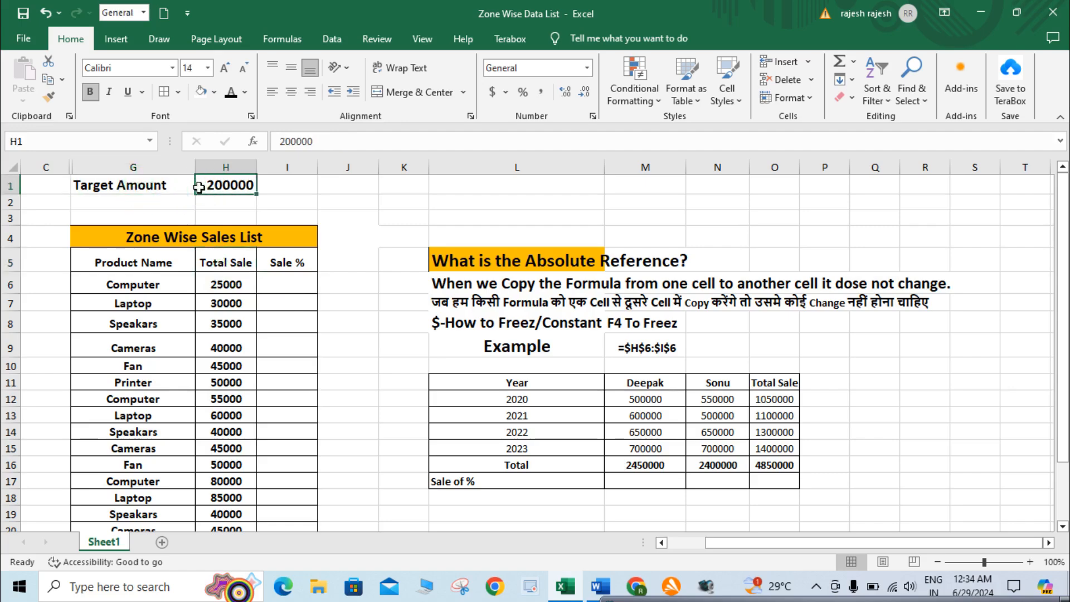
click(248, 280)
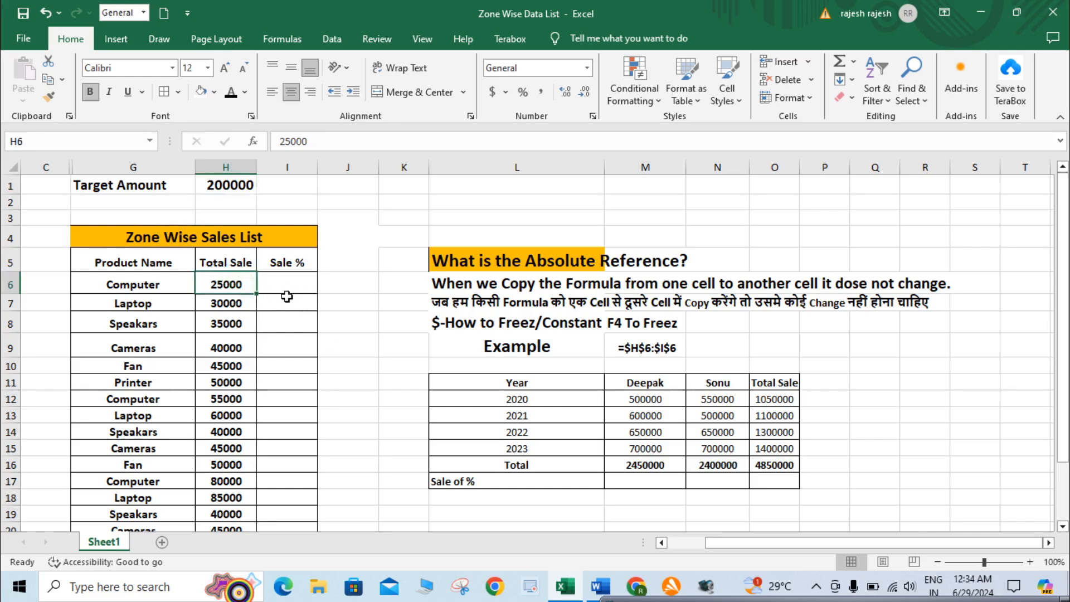
click(234, 186)
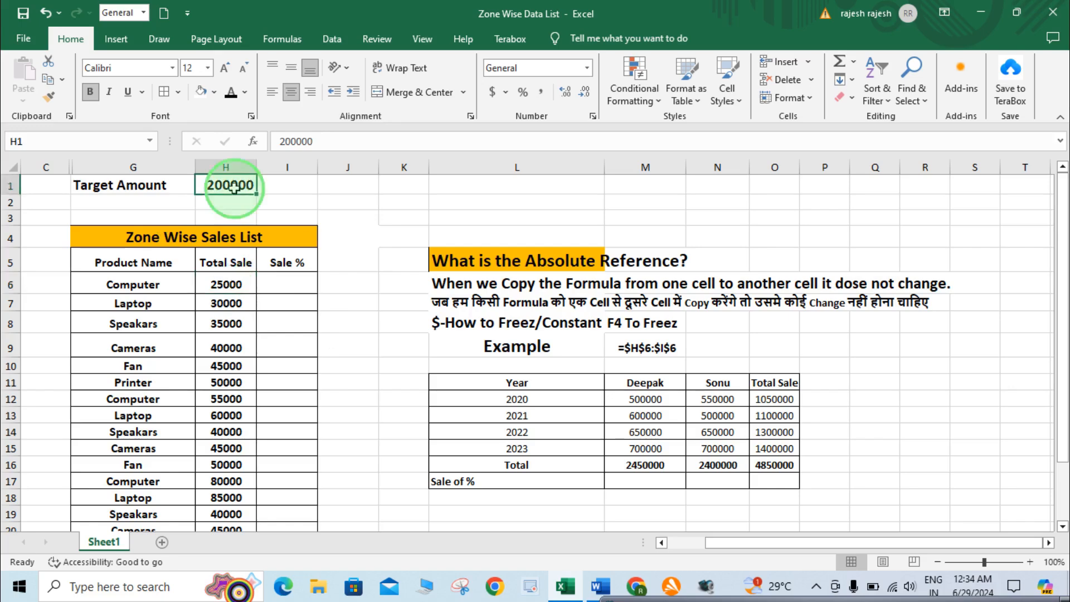
Enter the formula =H6/H1 in I6 to calculate the first Computer row's Sale % of the target amount
click(286, 284)
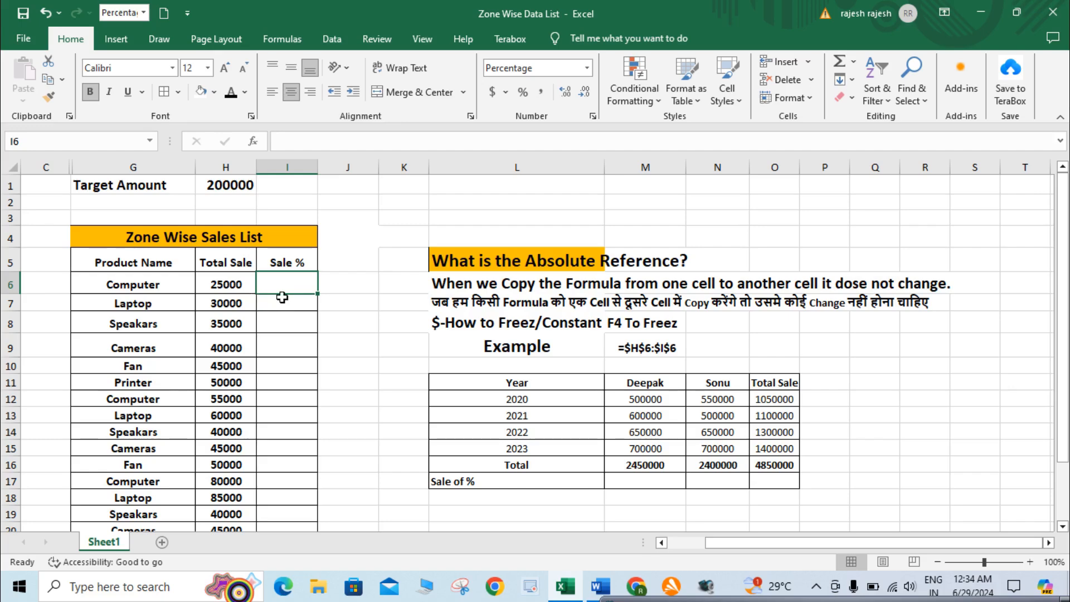
text(=)
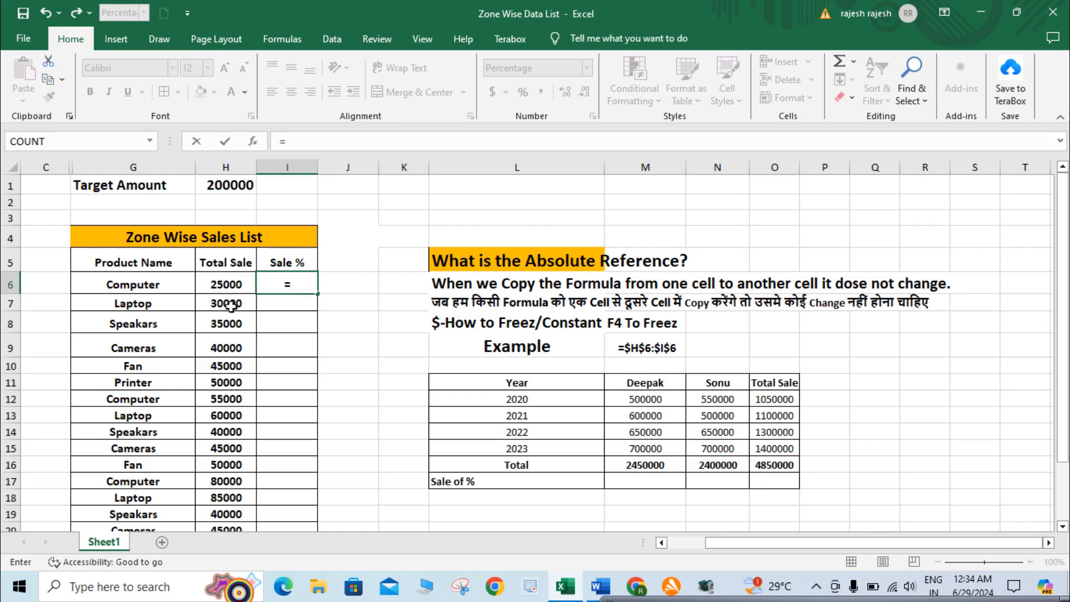
click(235, 284)
click(235, 284)
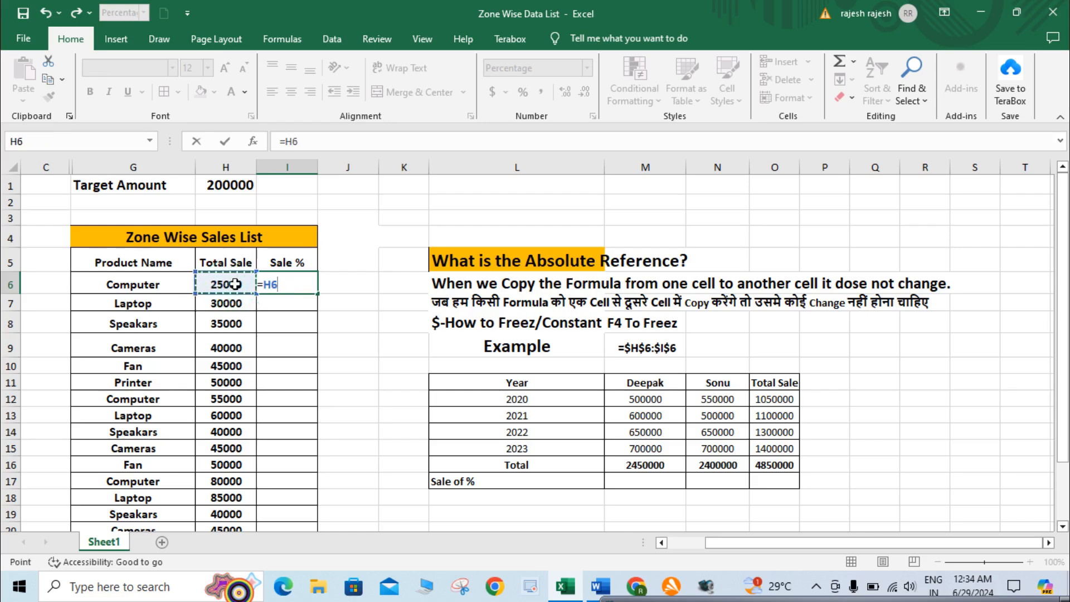
text(/)
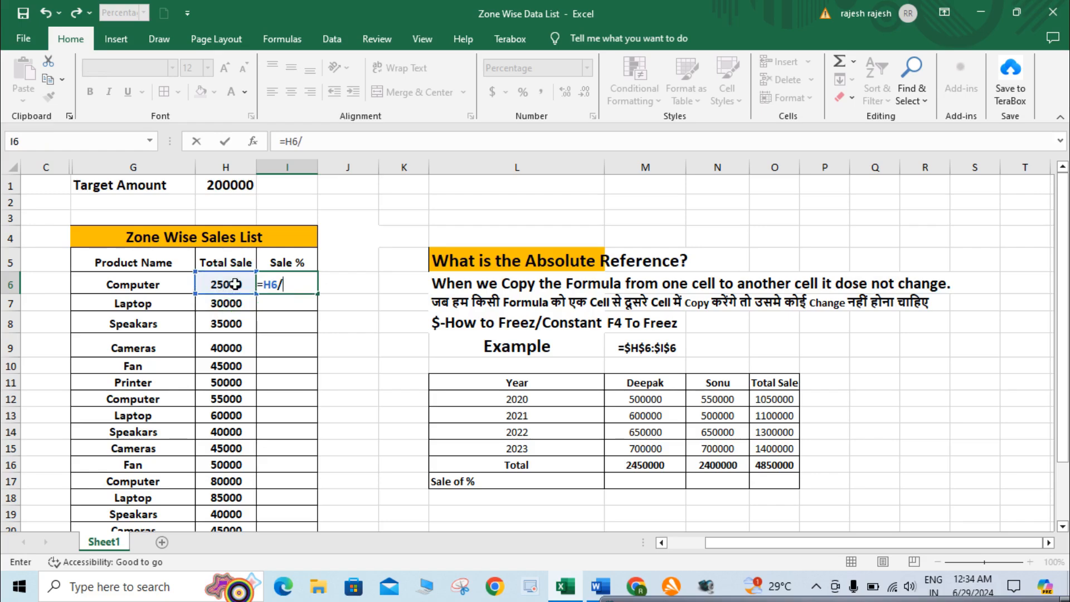
click(237, 187)
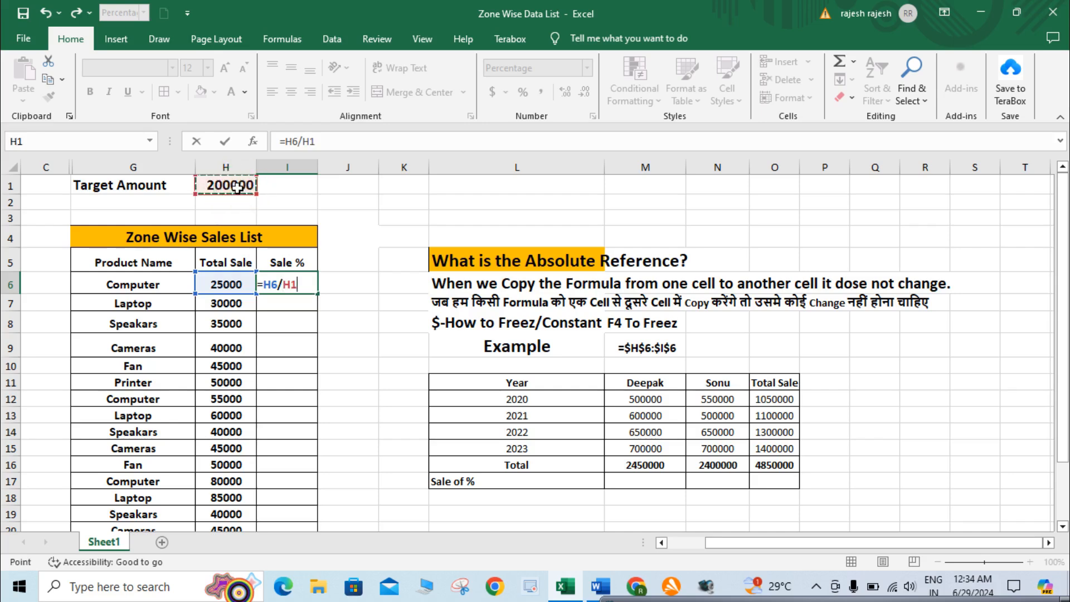
key(Return)
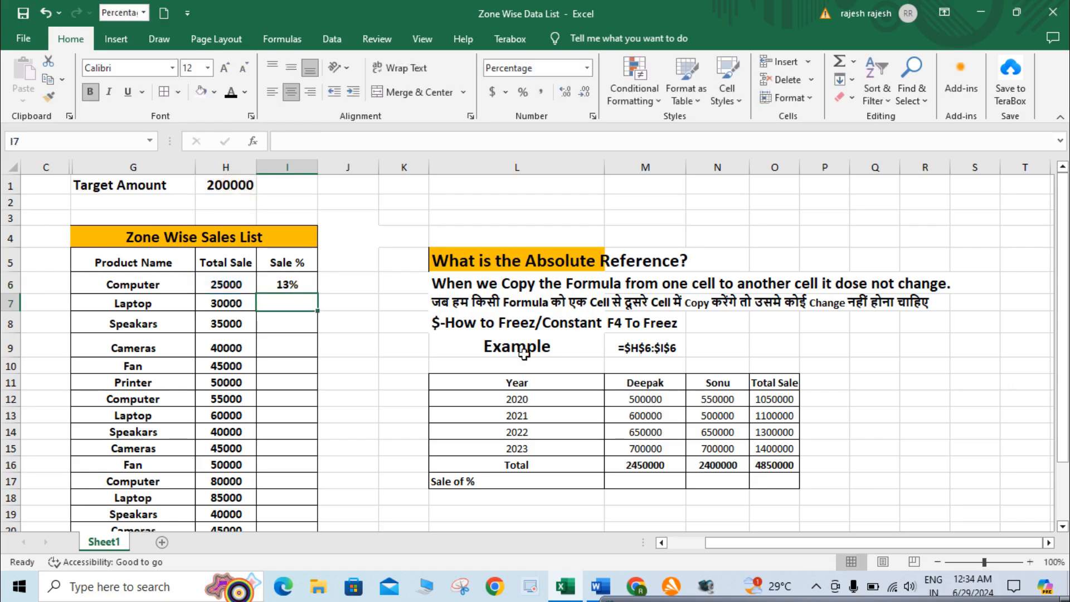
Fill the I6 formula down the Sale % column for the remaining products in the sales list
click(285, 286)
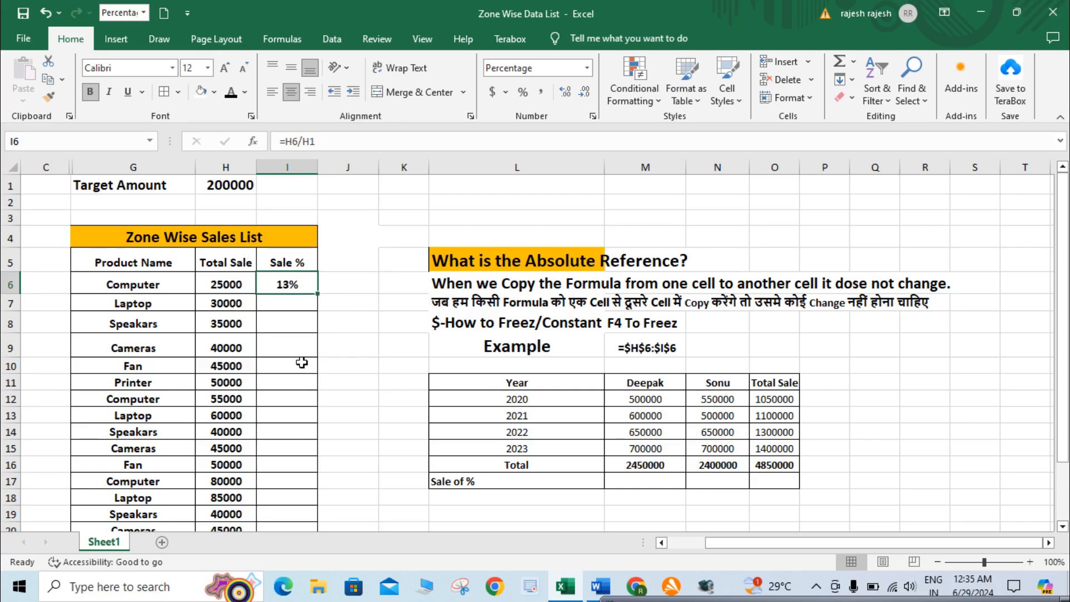
drag(319, 296, 283, 444)
scroll(283, 444, up, 3)
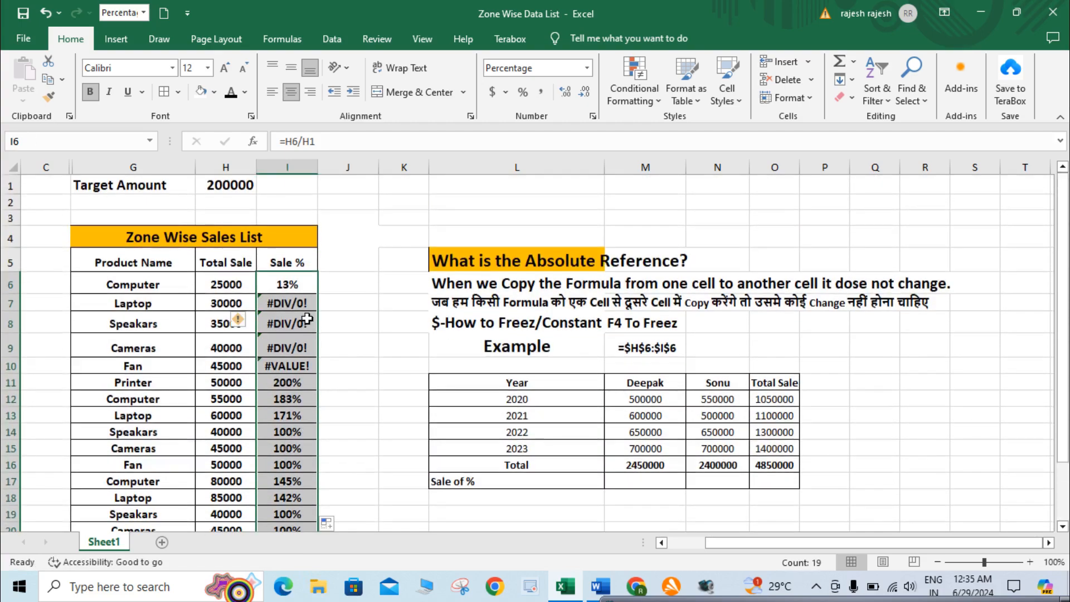
Compare the copied Sale % formulas in I7, I8, I9 and I12 with the original formula in I6
click(307, 319)
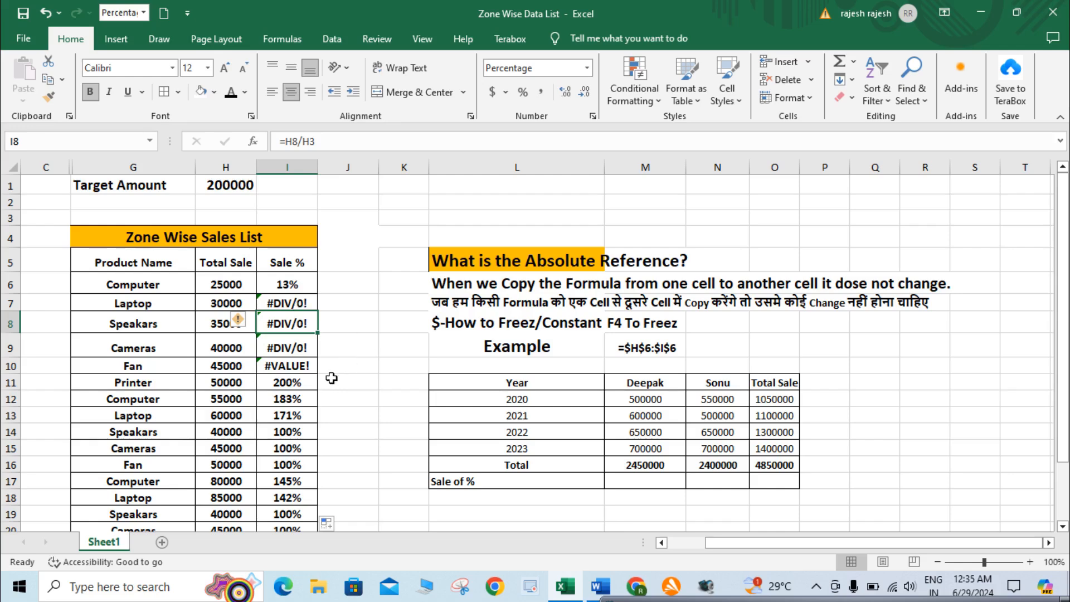
click(293, 306)
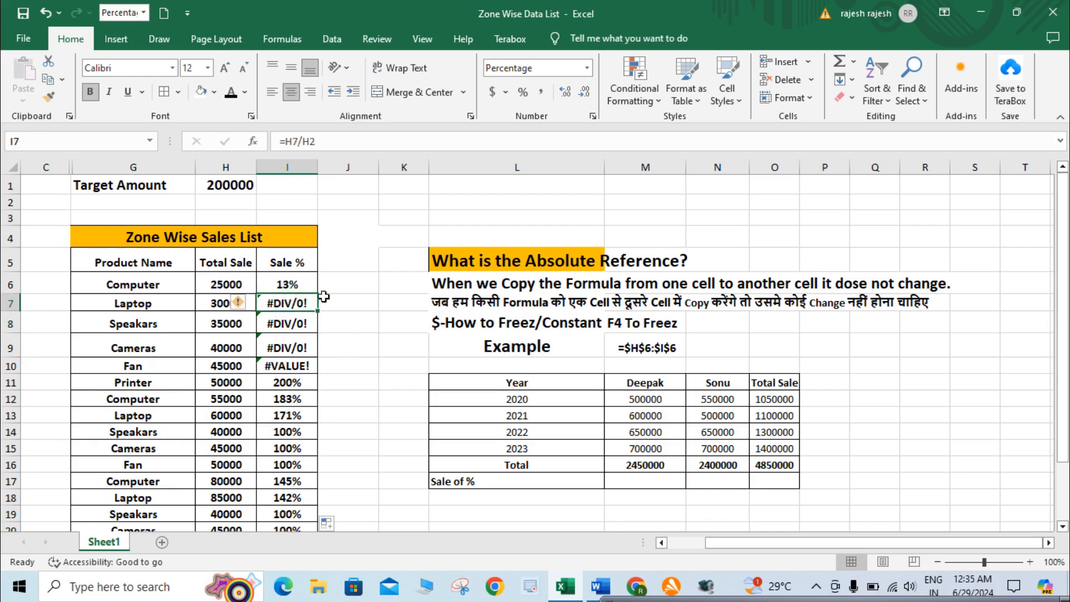
click(299, 285)
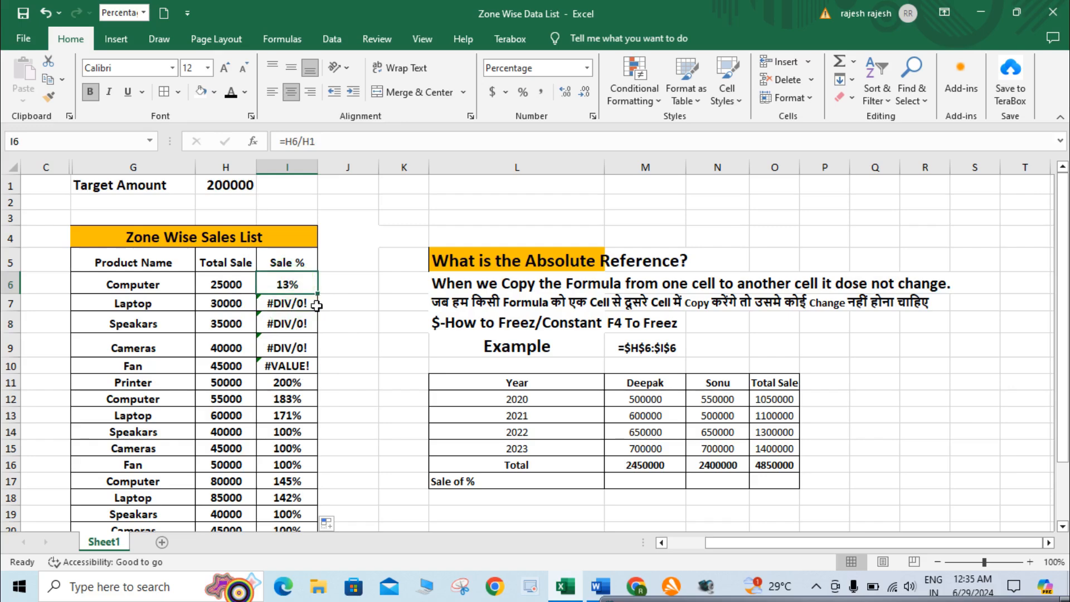
click(301, 303)
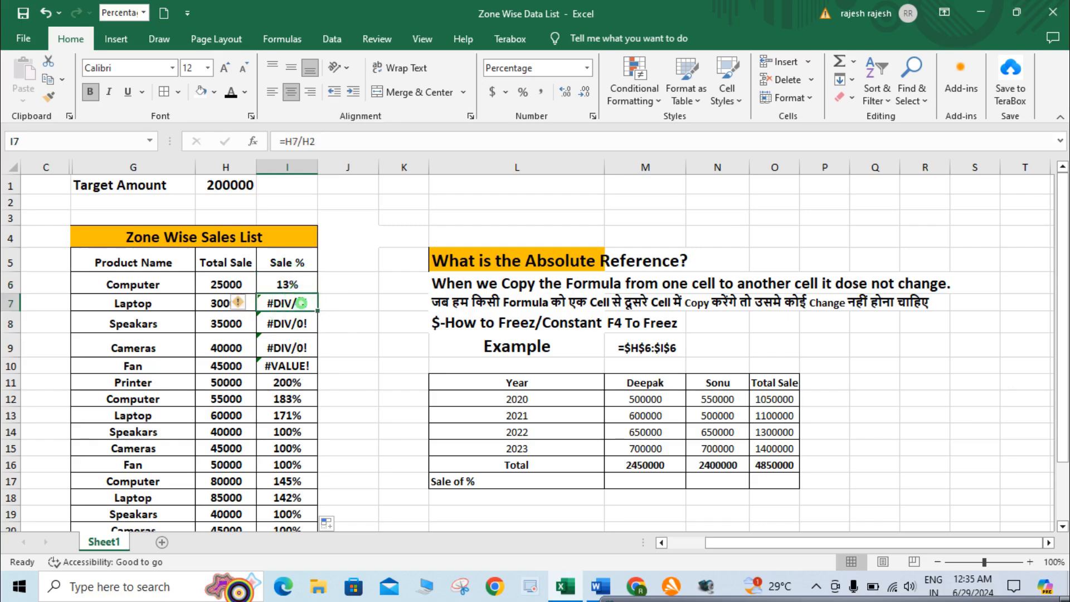
click(300, 341)
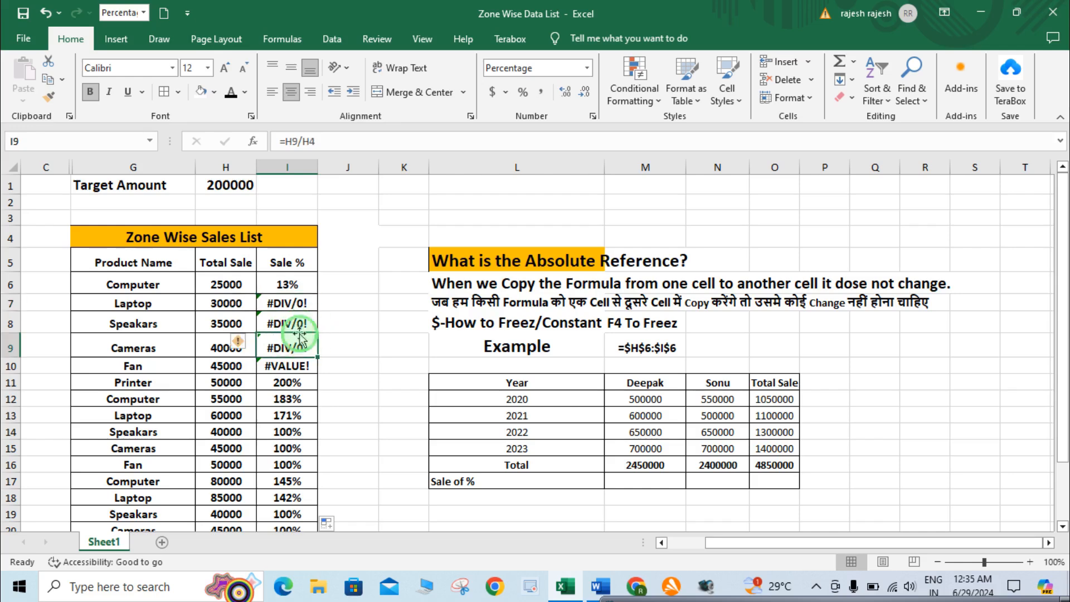
click(294, 305)
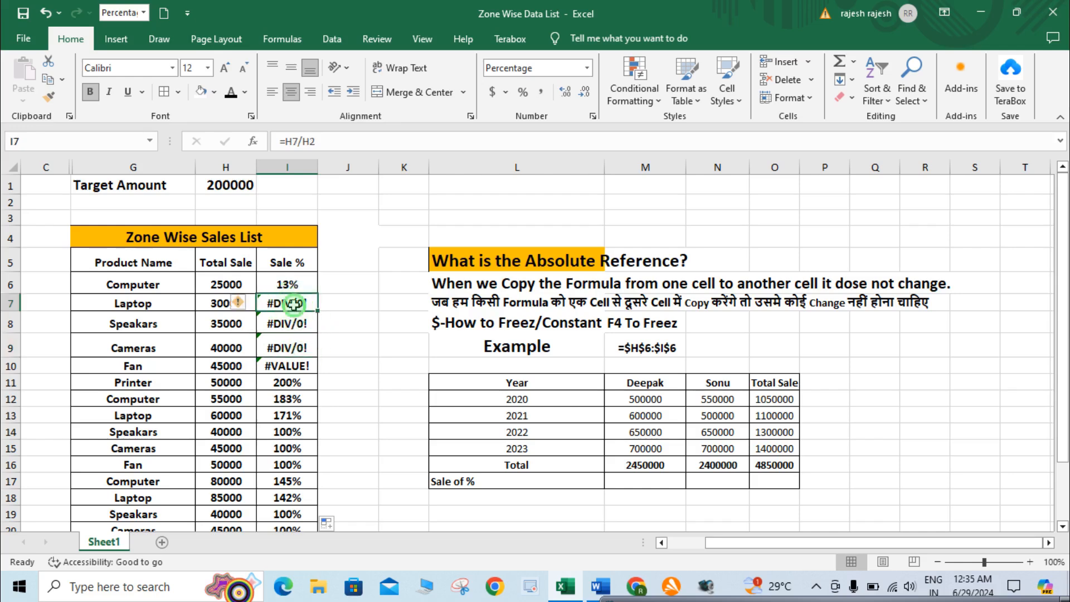
click(305, 383)
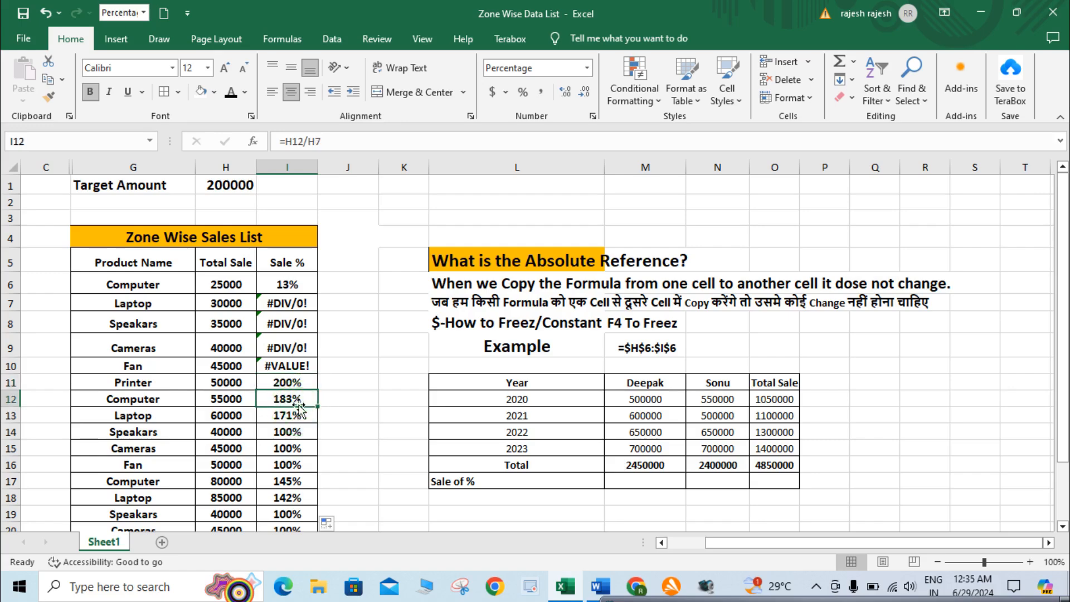
click(297, 317)
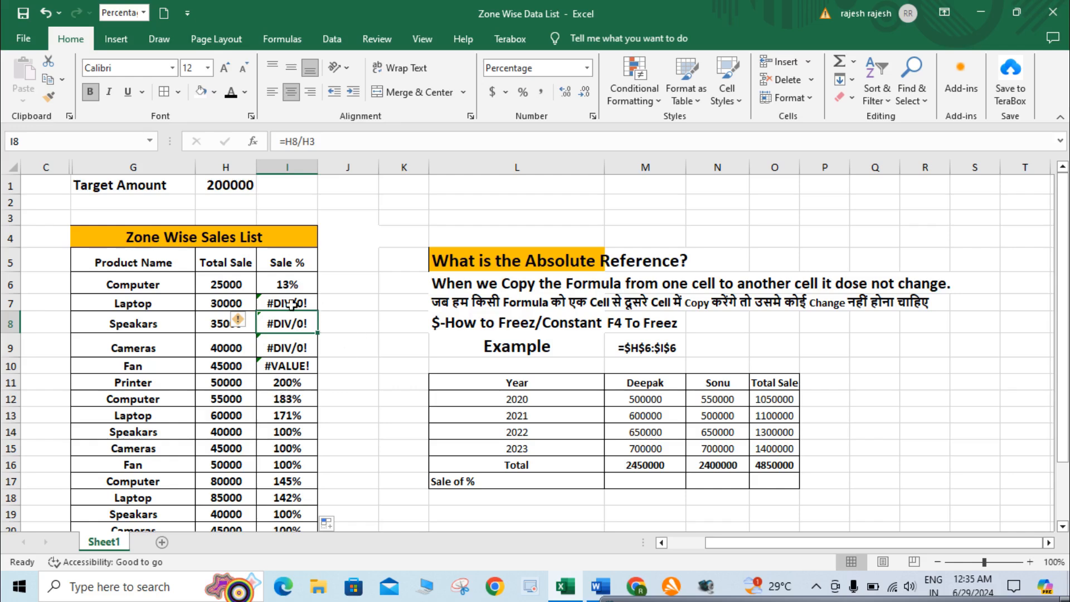
Inspect the cells referenced by the Sale % formulas in I6 through I9, leaving each formula as it is
click(289, 285)
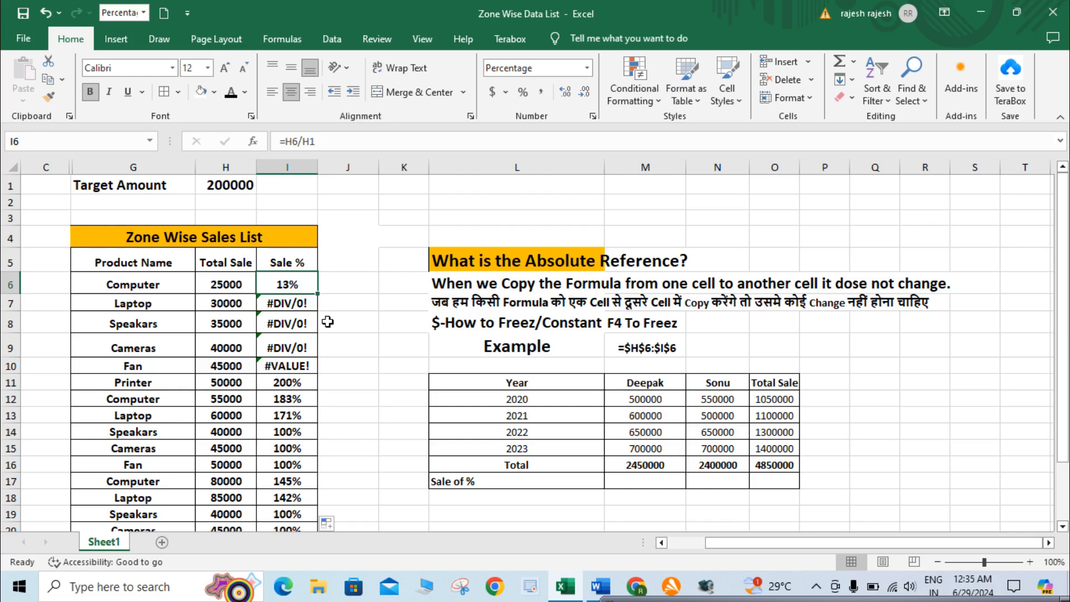
key(F2)
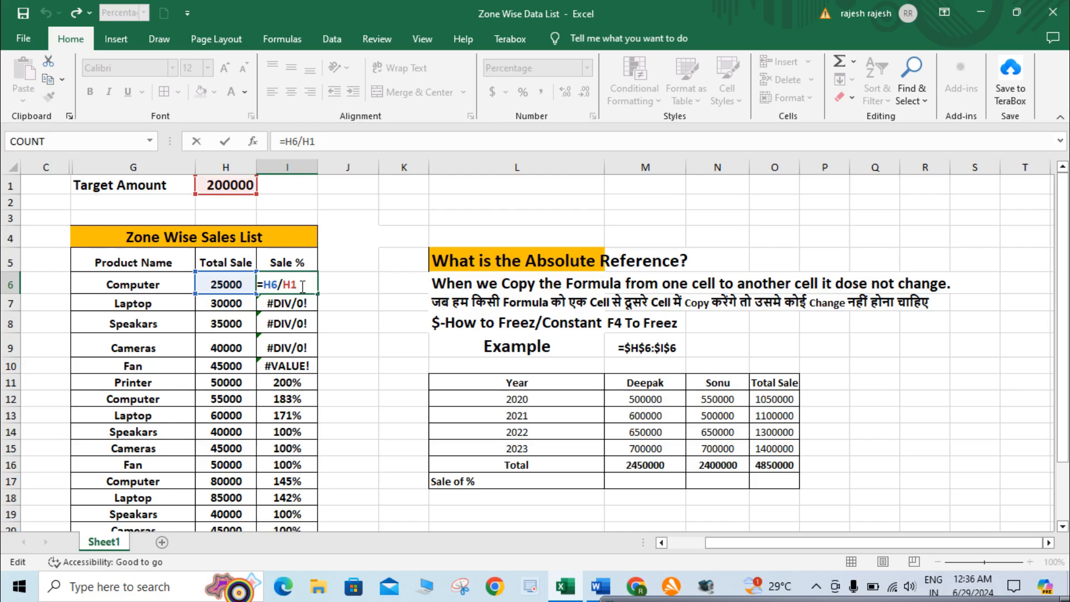
key(ctrl+Return)
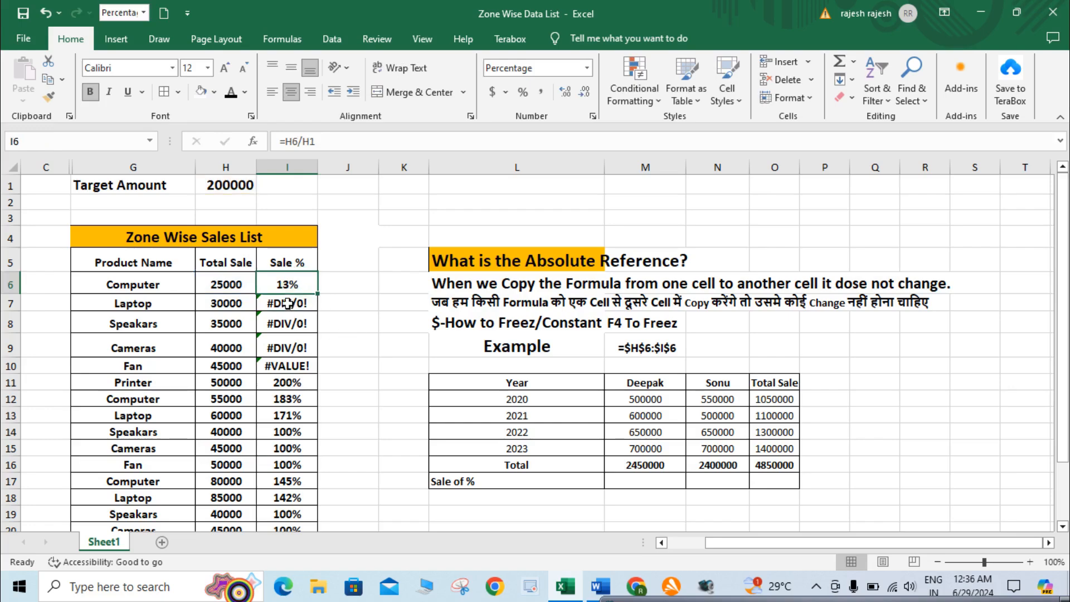
click(287, 304)
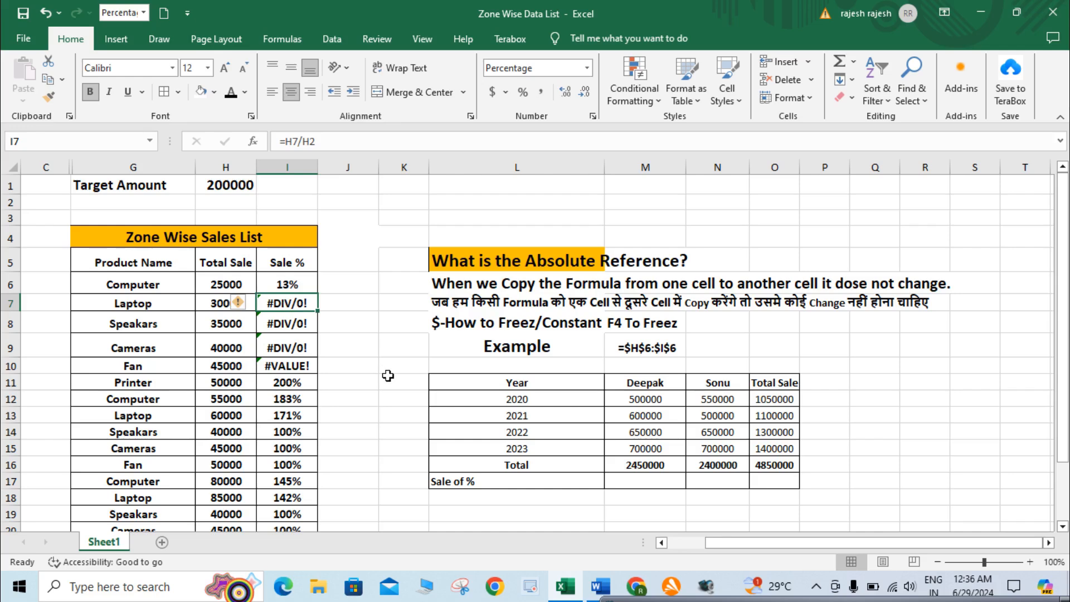
key(F2)
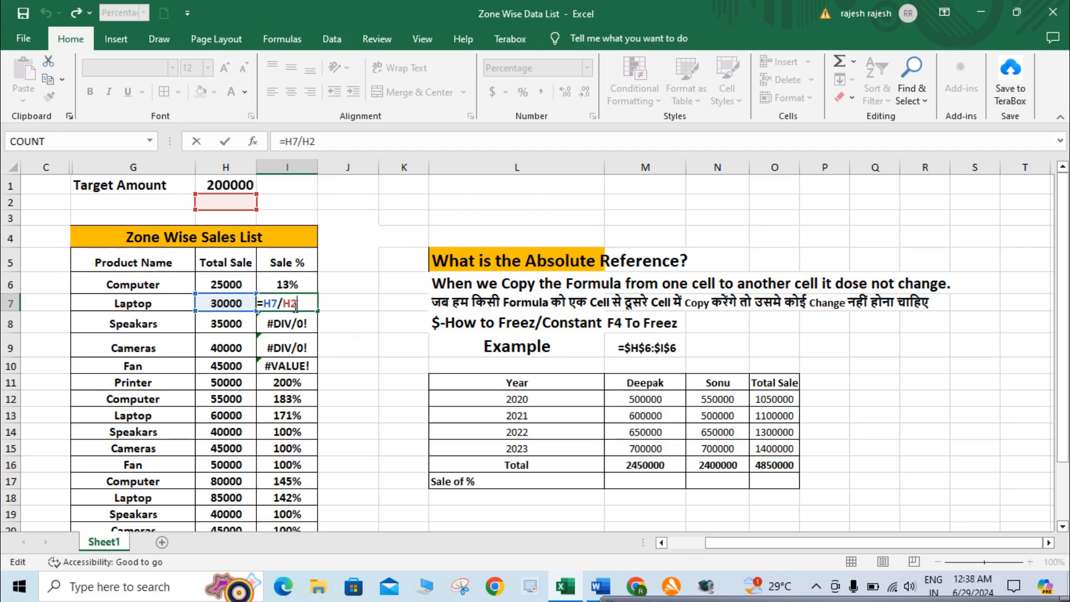
key(Return)
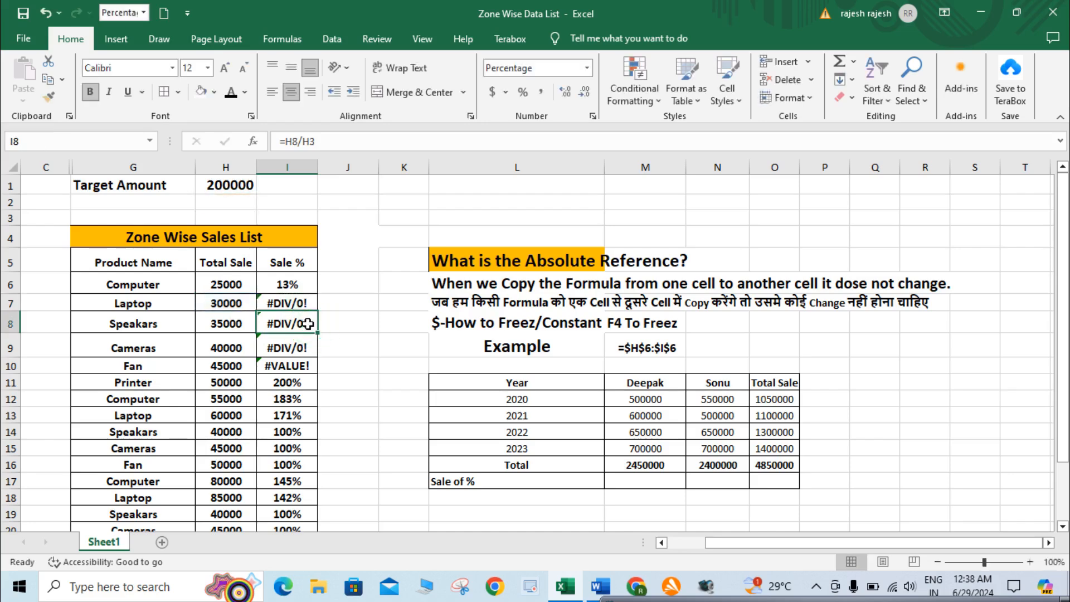
double_click(308, 323)
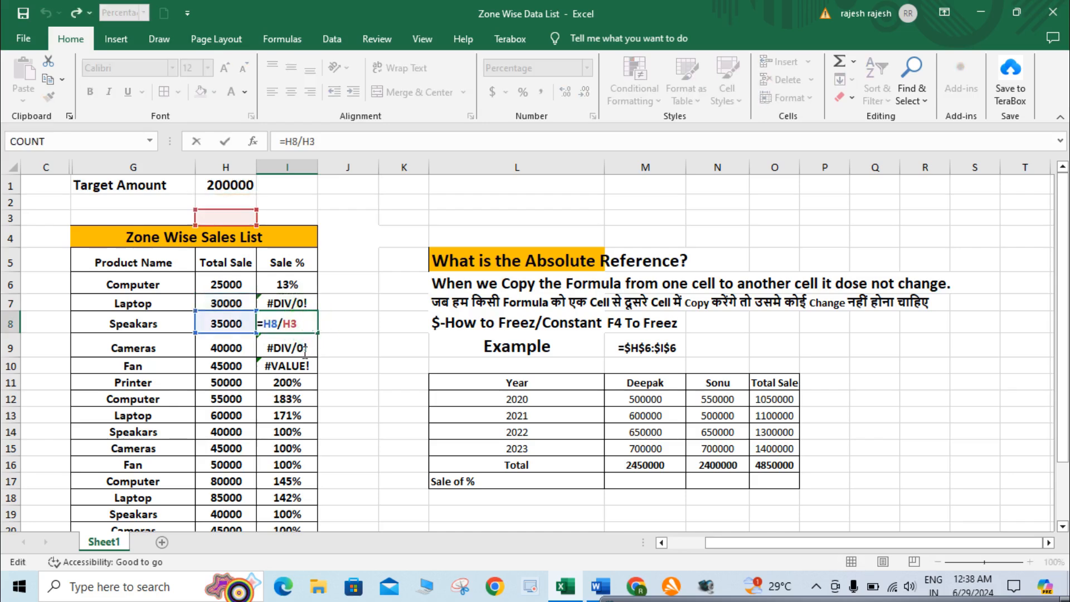
click(301, 348)
double_click(305, 348)
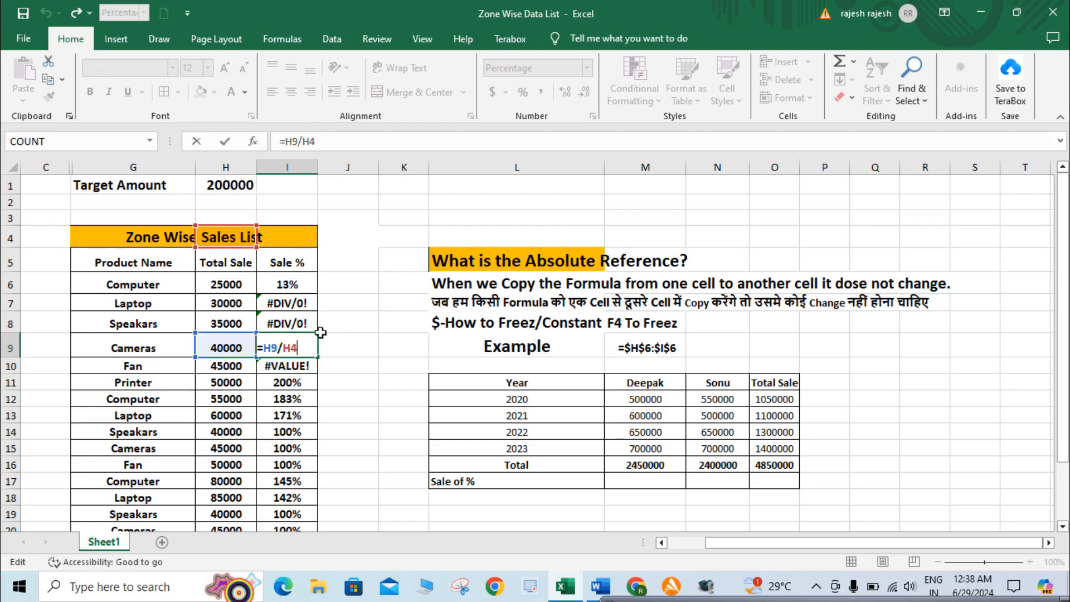
click(290, 302)
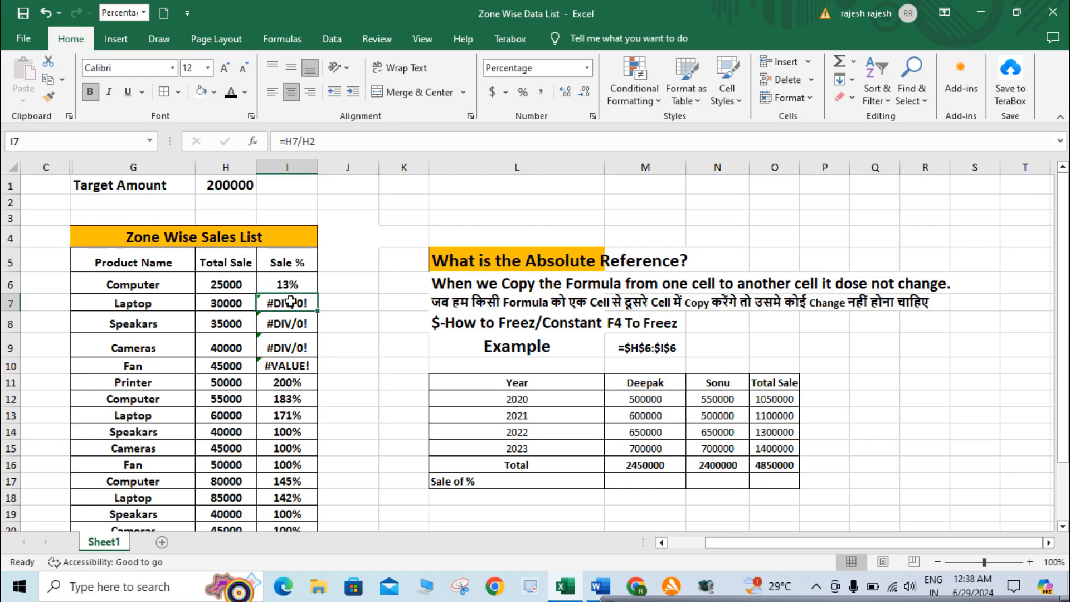
Make the target amount reference absolute in the I6 formula so it reads =H6/$H$1
click(301, 287)
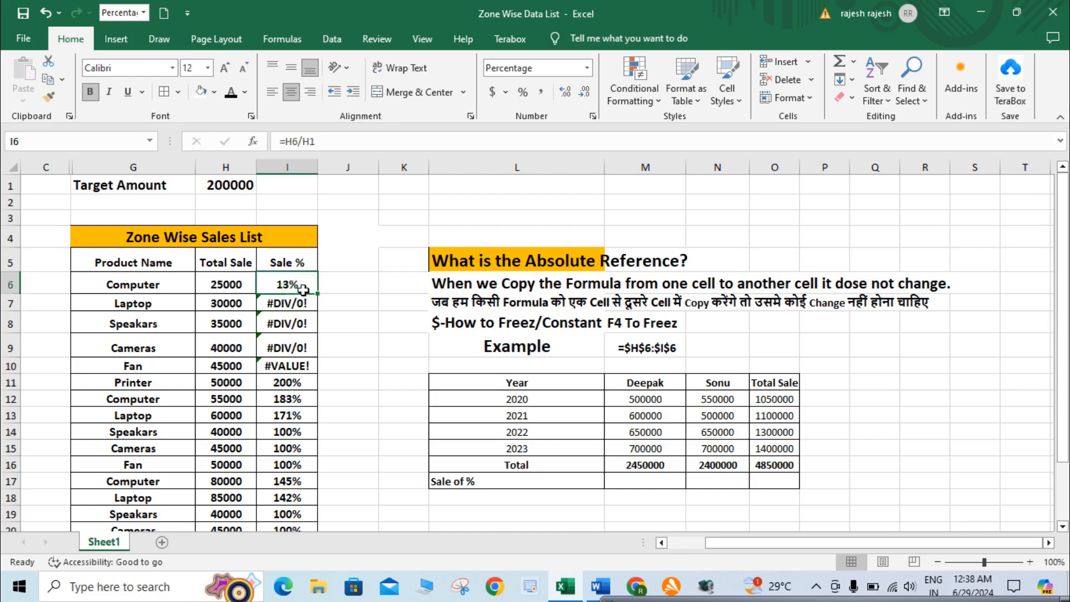
double_click(303, 289)
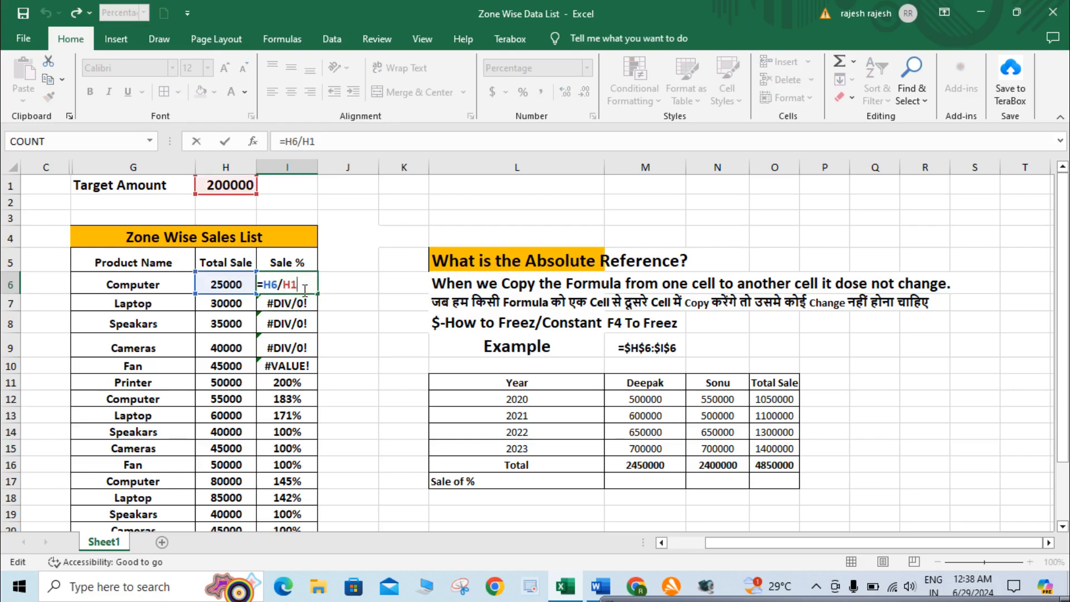
key(Left)
key(Left)
key(F4)
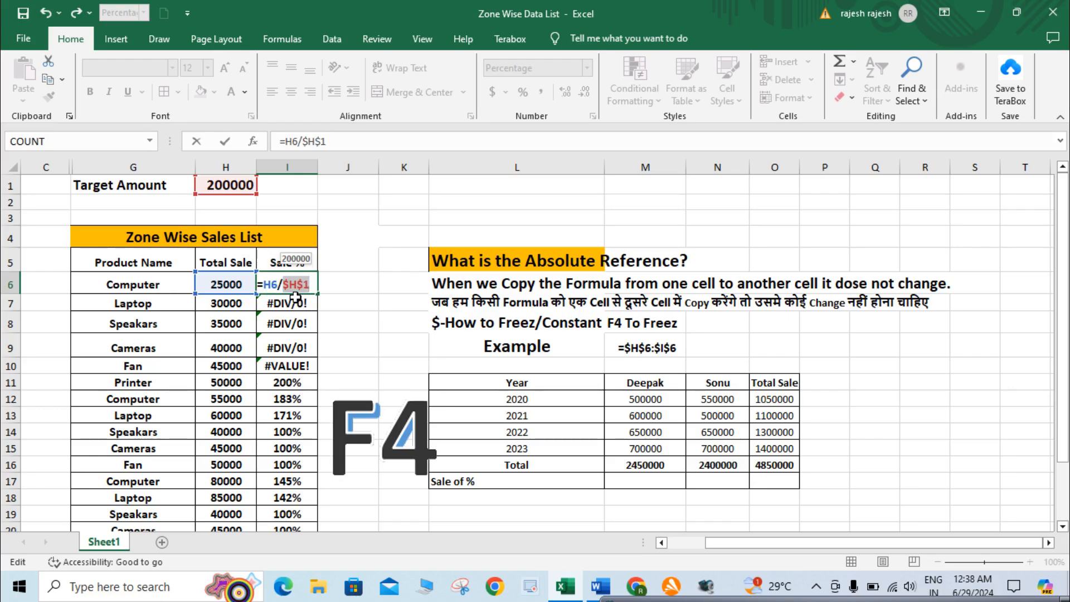
key(Return)
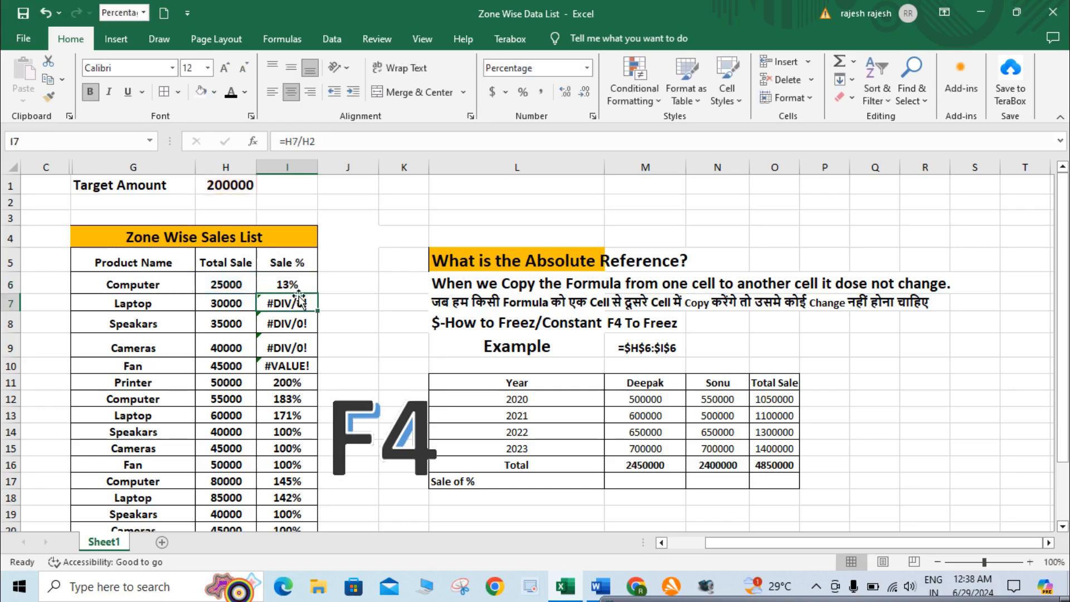
Fill the absolute-reference formula in I6 down the Sale % column through I24
key(Up)
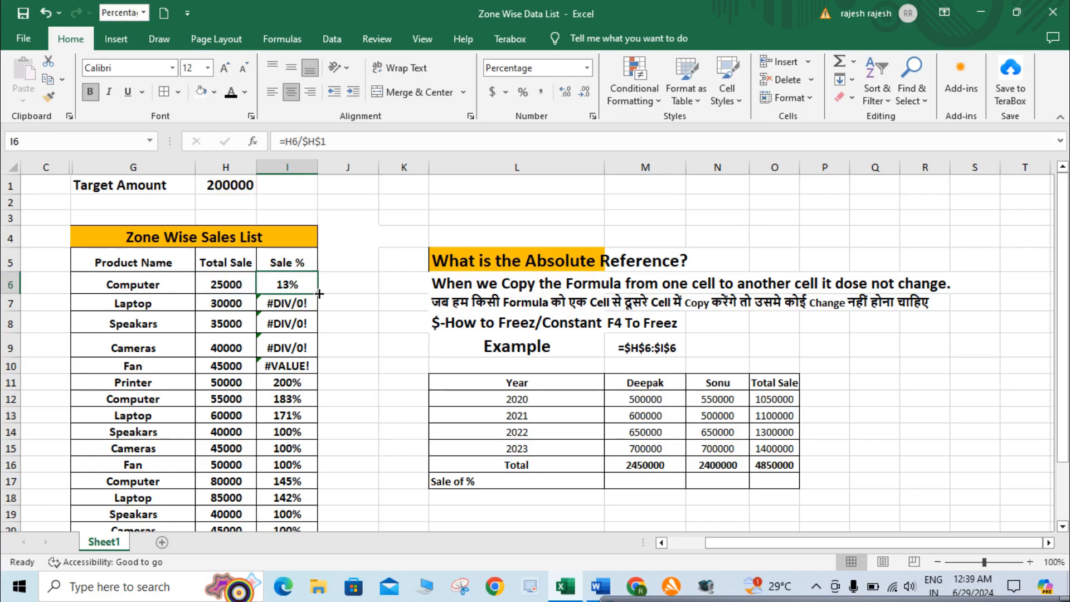
drag(317, 294, 306, 366)
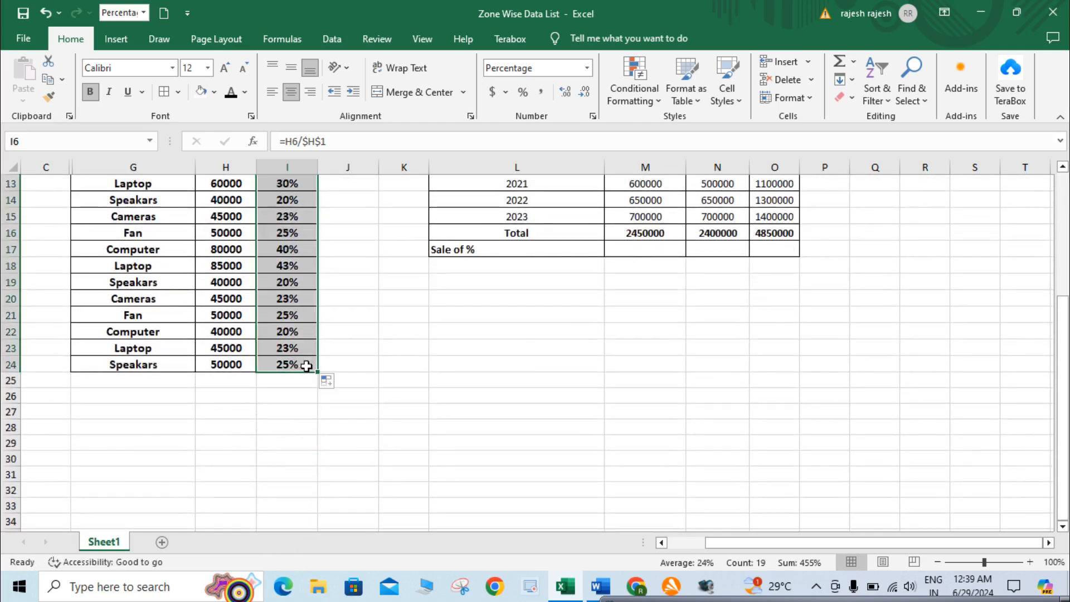
scroll(306, 366, up, 4)
click(303, 360)
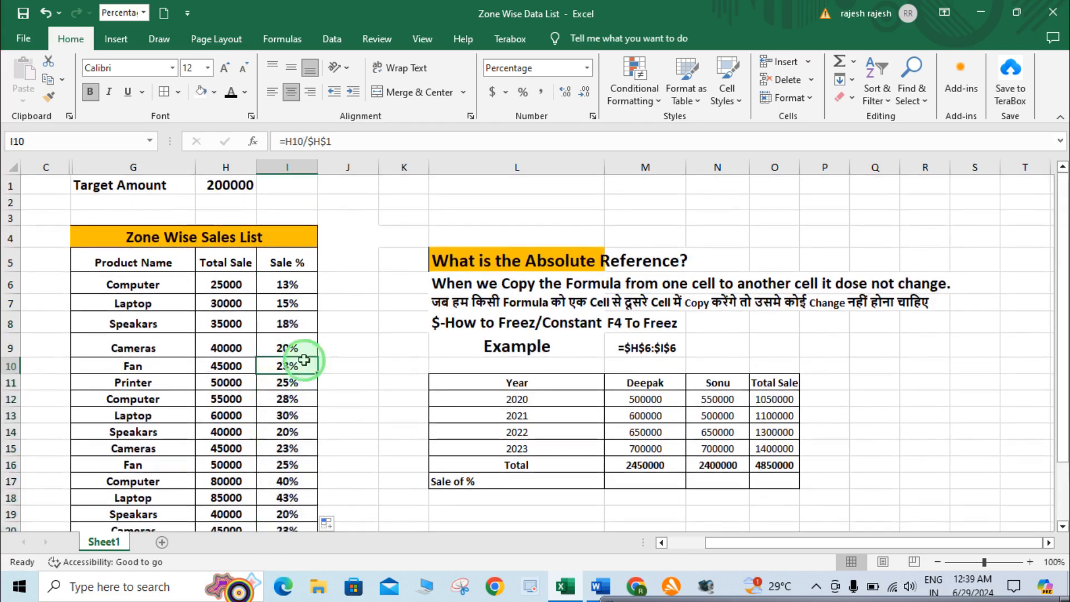
Compare the Sale % formulas in I6, I7 and I8 with their Total Sale values and the target amount
click(292, 282)
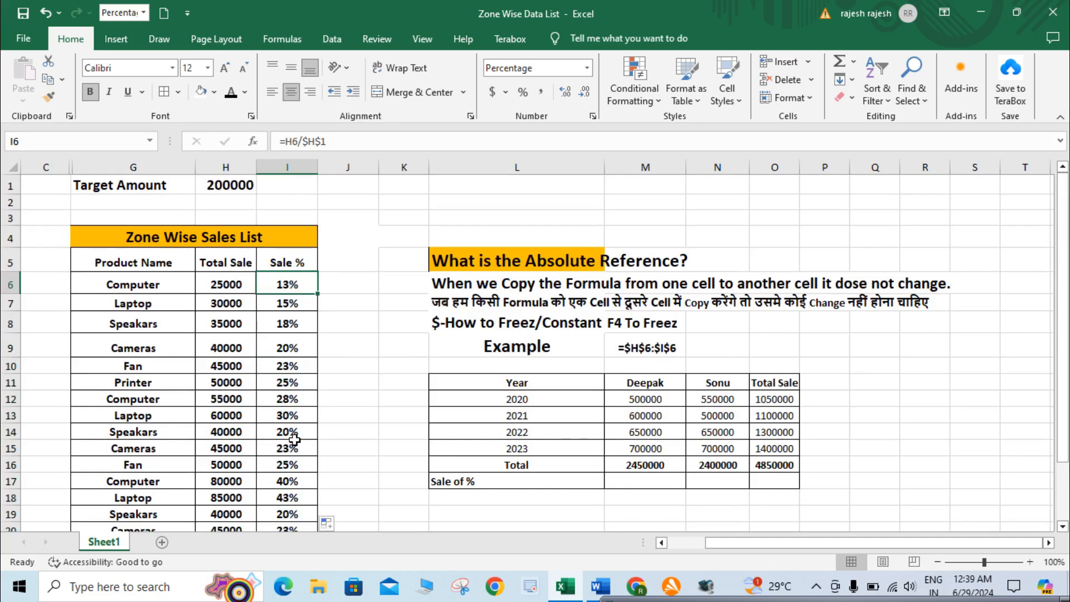
click(249, 306)
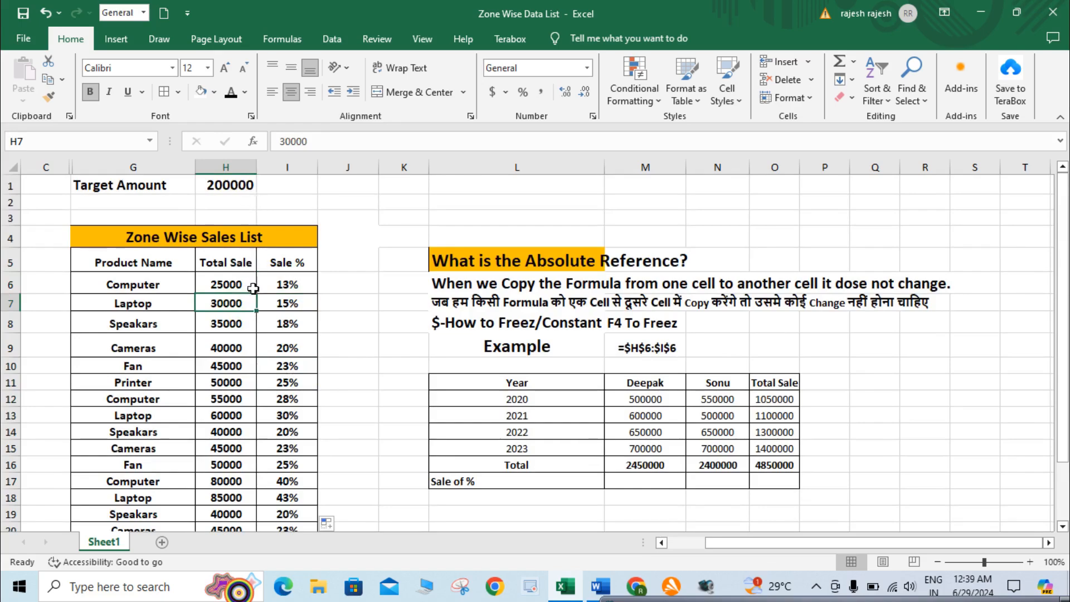
click(284, 305)
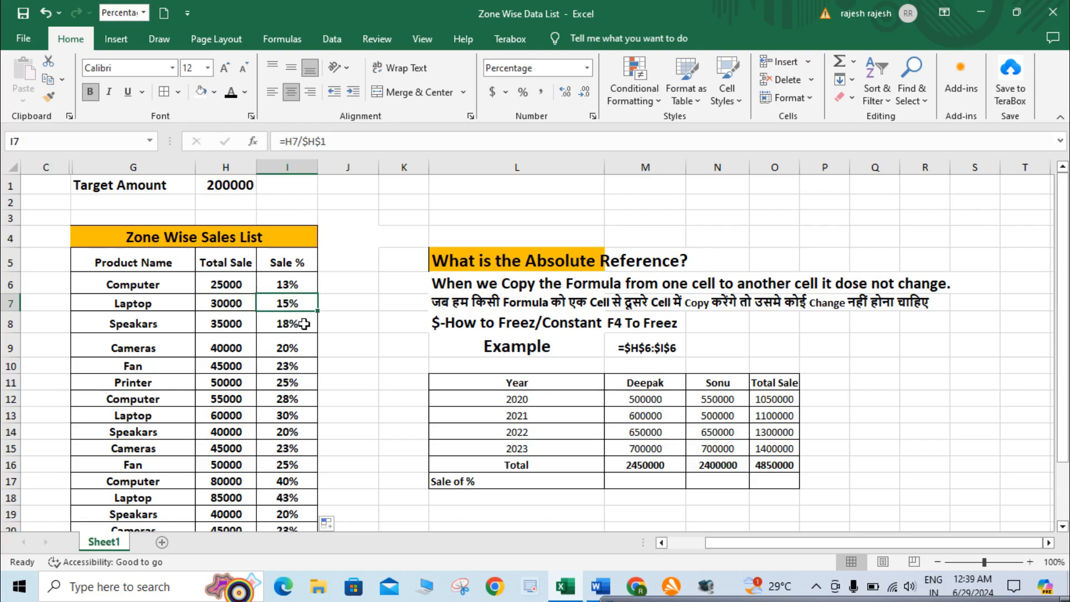
scroll(290, 348, down, 3)
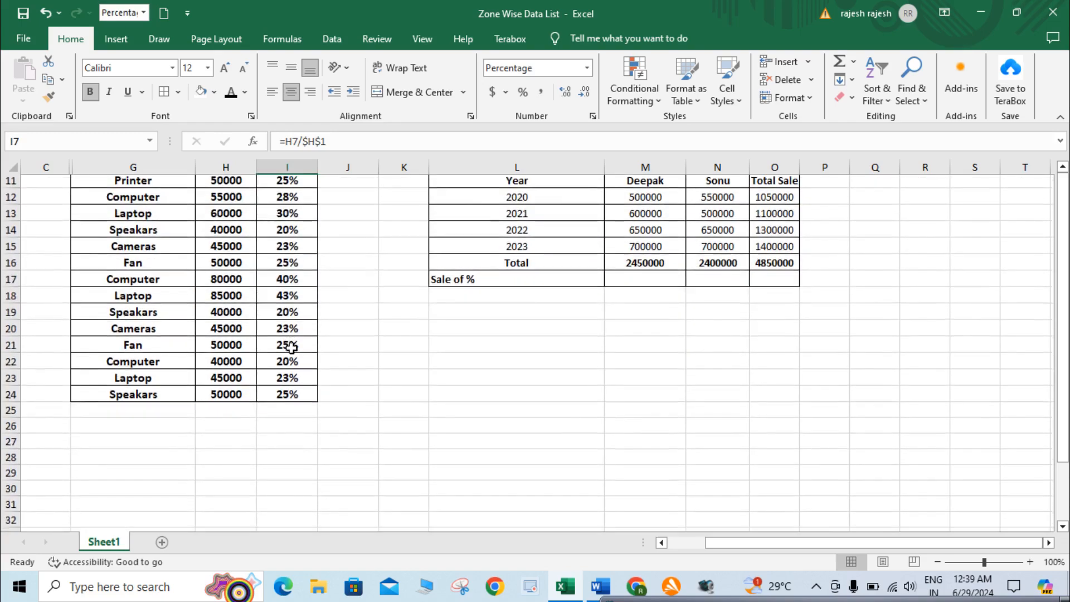
scroll(289, 347, up, 3)
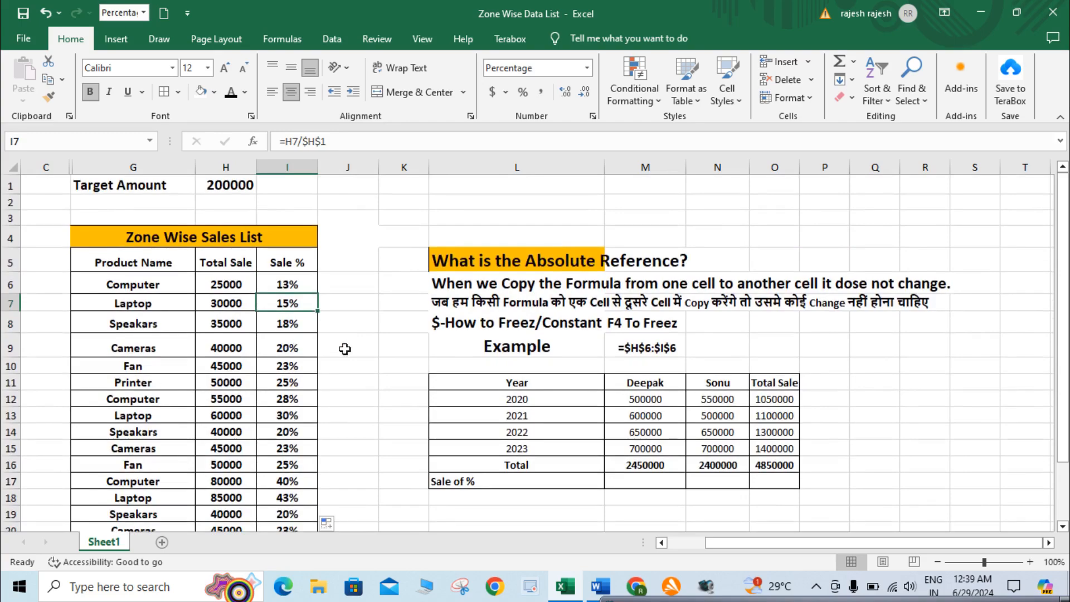
click(302, 323)
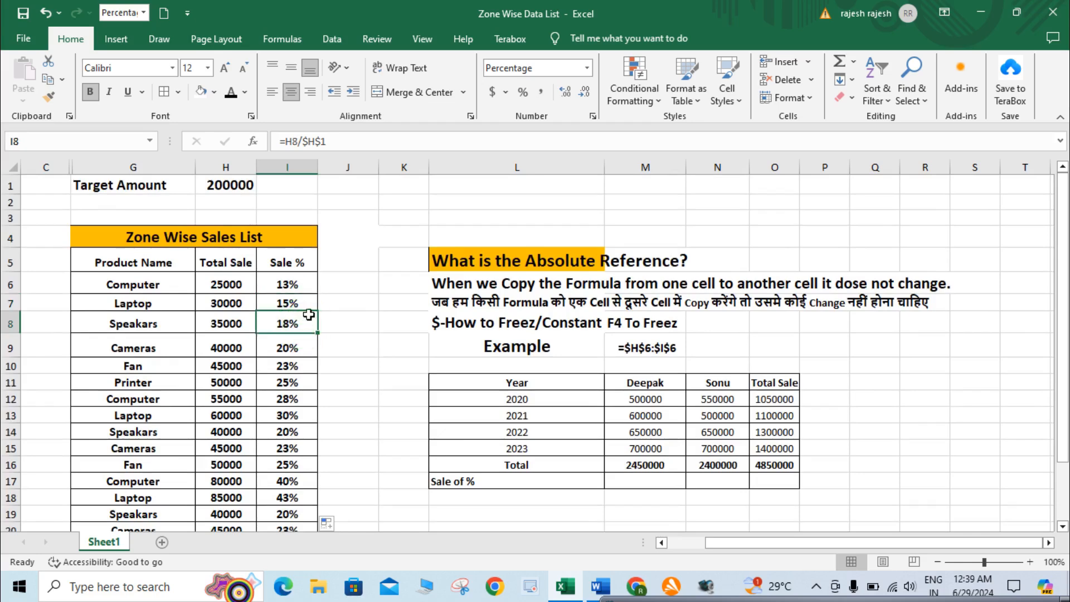
click(301, 306)
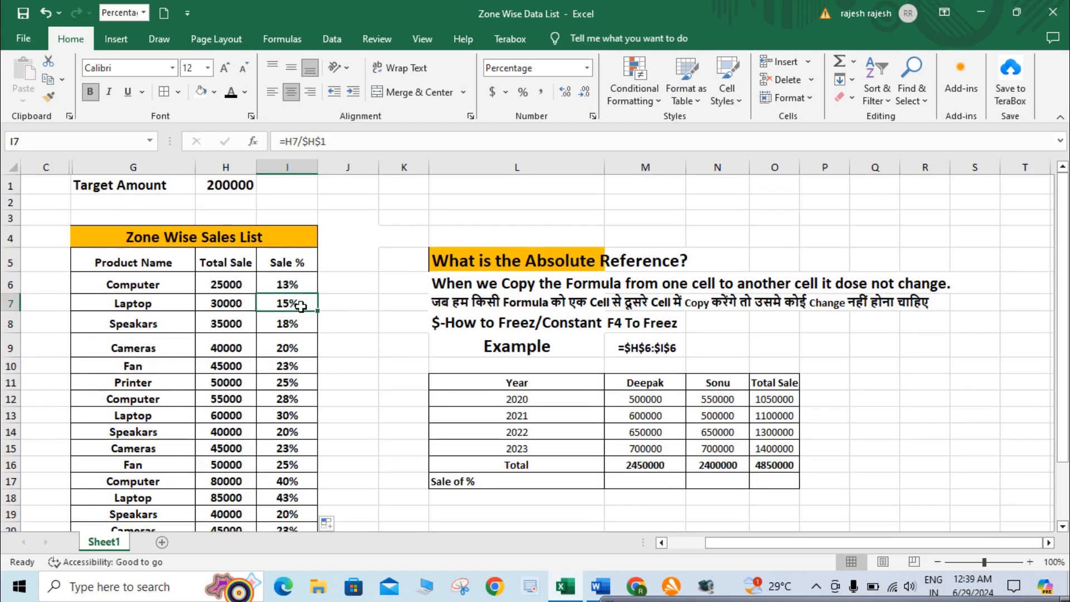
Inspect the cells referenced by the Sale % formulas in I7 through I11, leaving each formula as it is
double_click(301, 306)
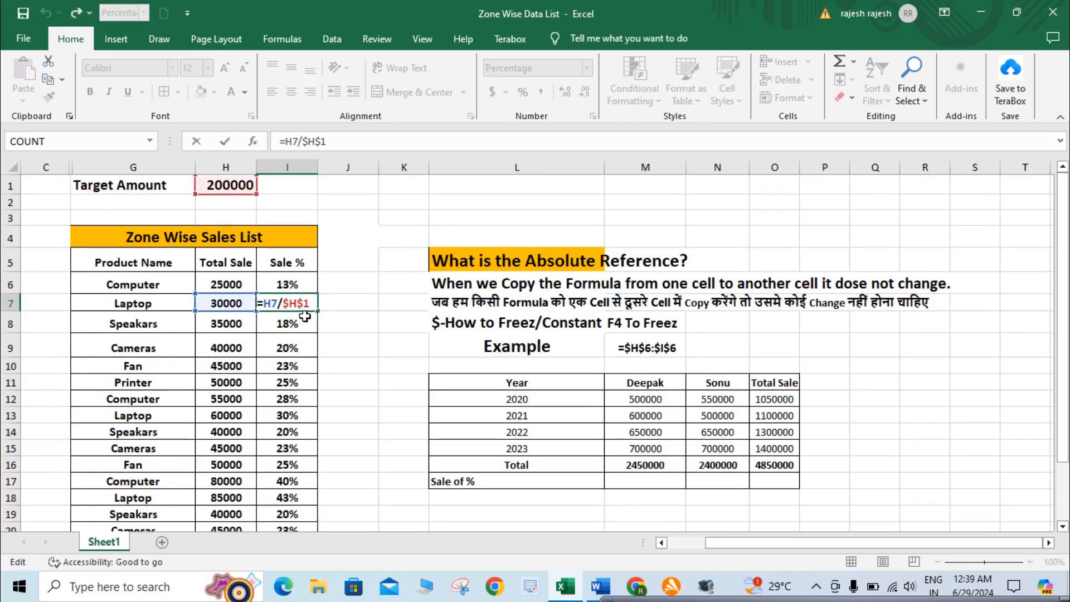
key(Return)
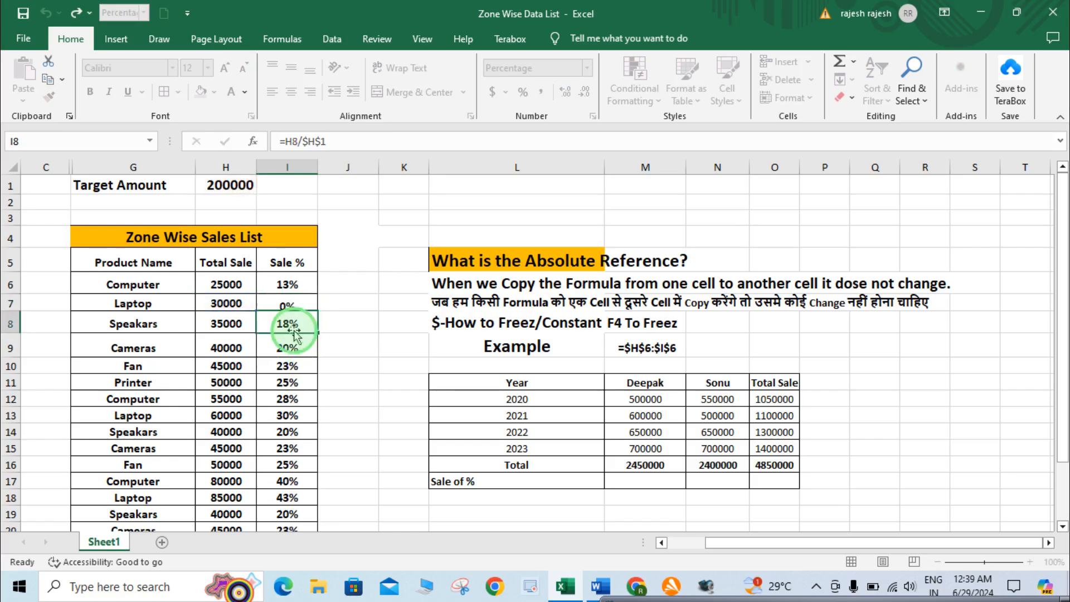
double_click(295, 328)
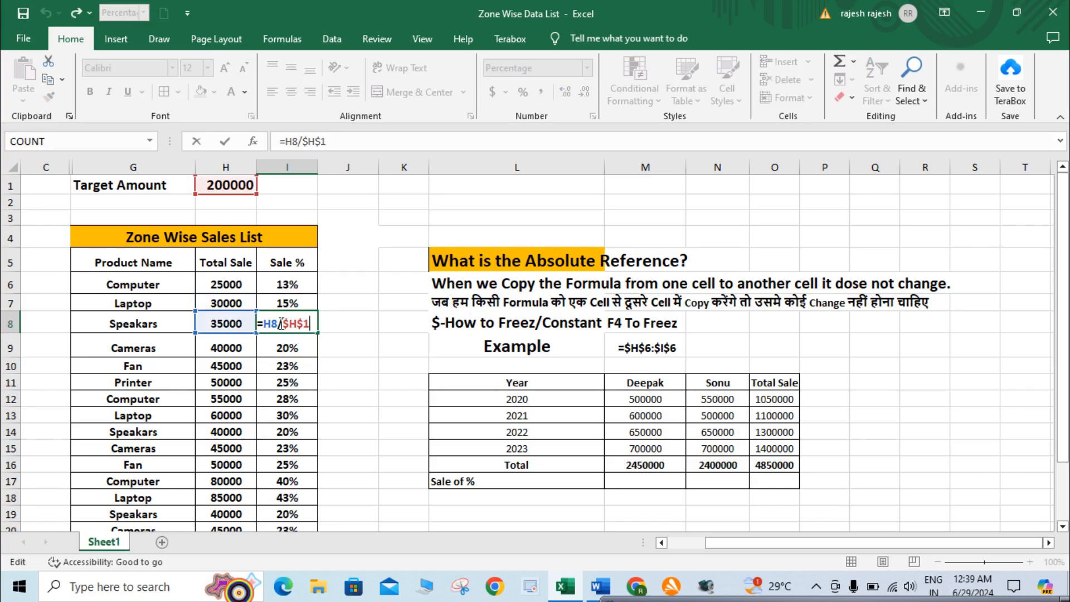
key(Return)
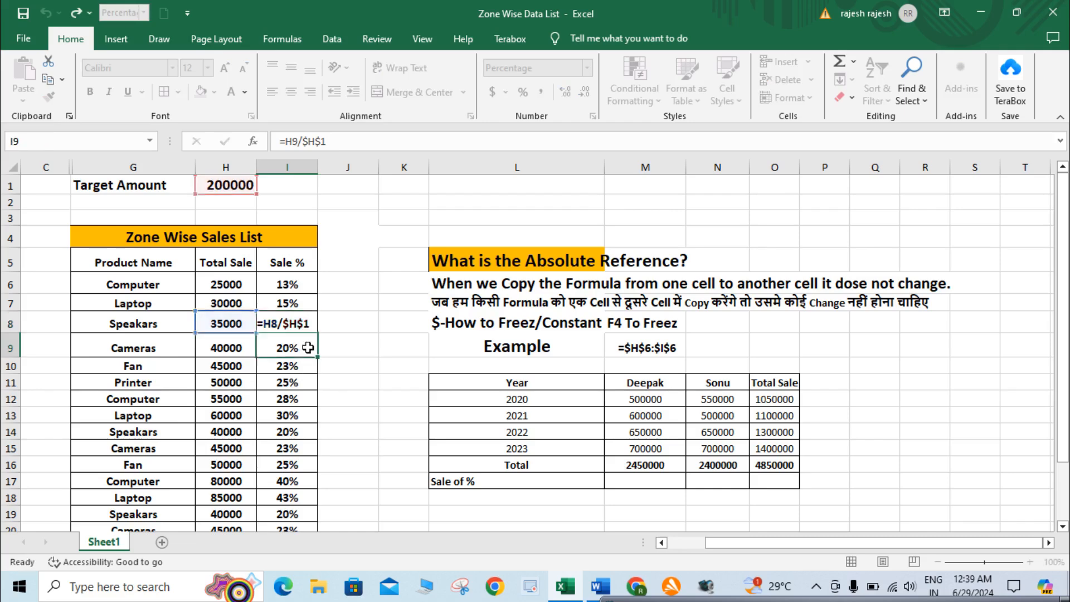
double_click(304, 346)
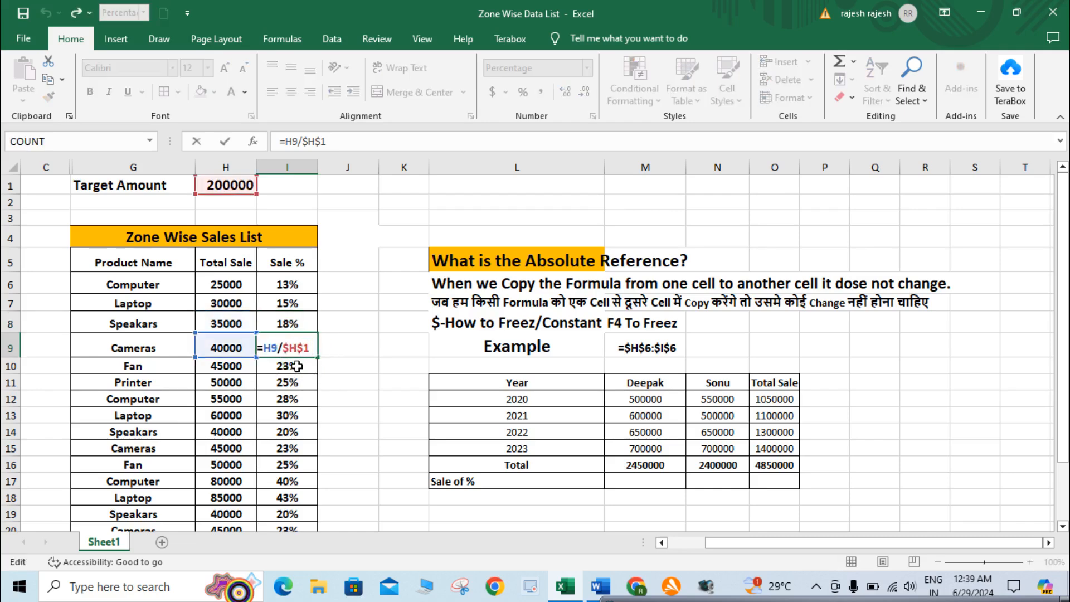
double_click(296, 366)
click(305, 385)
double_click(305, 385)
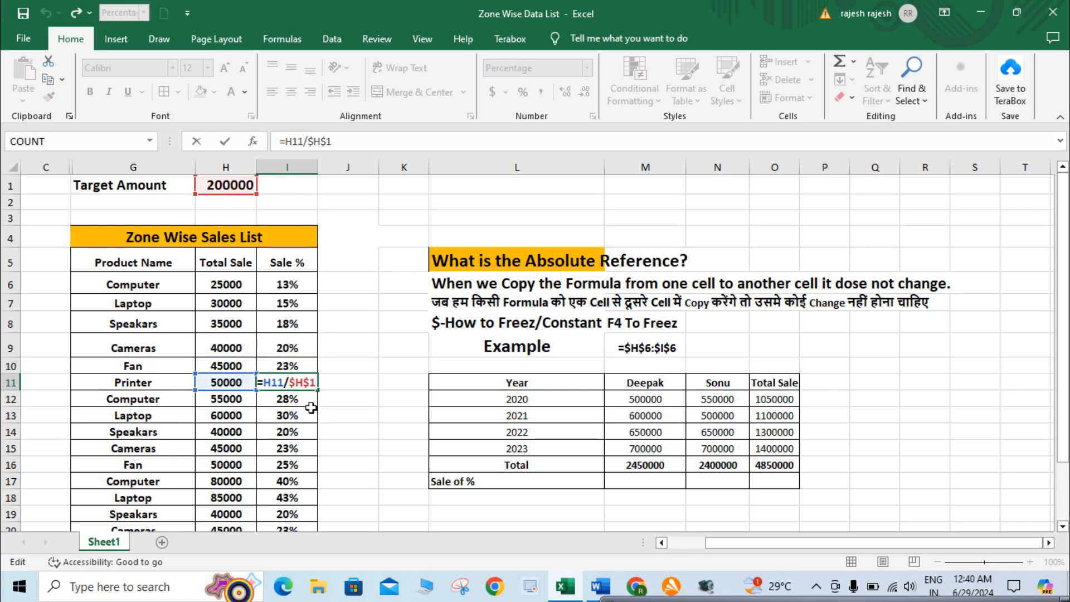
key(ctrl+Return)
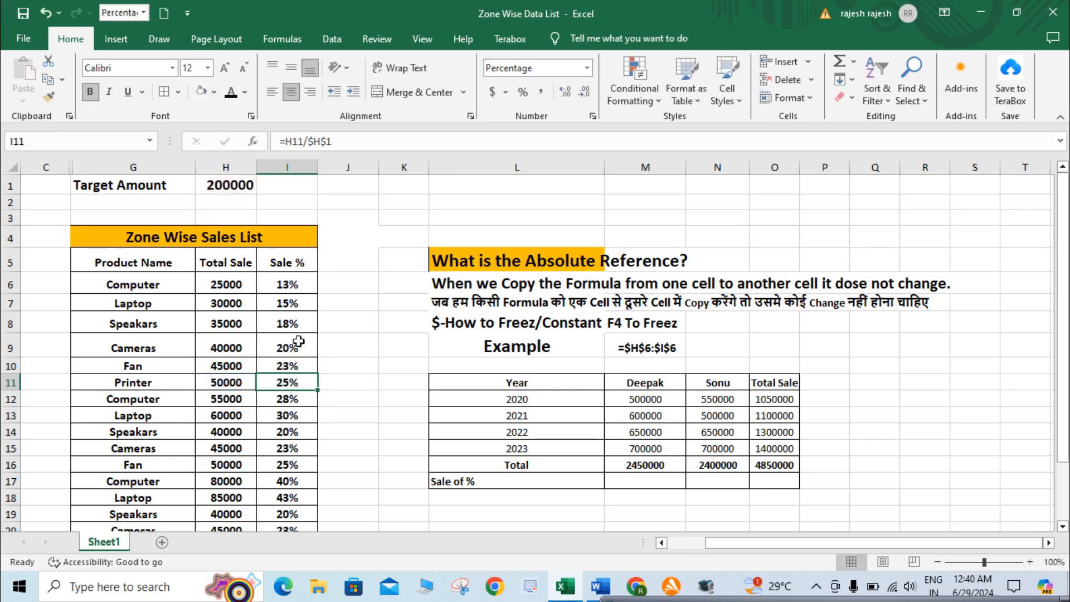
click(295, 326)
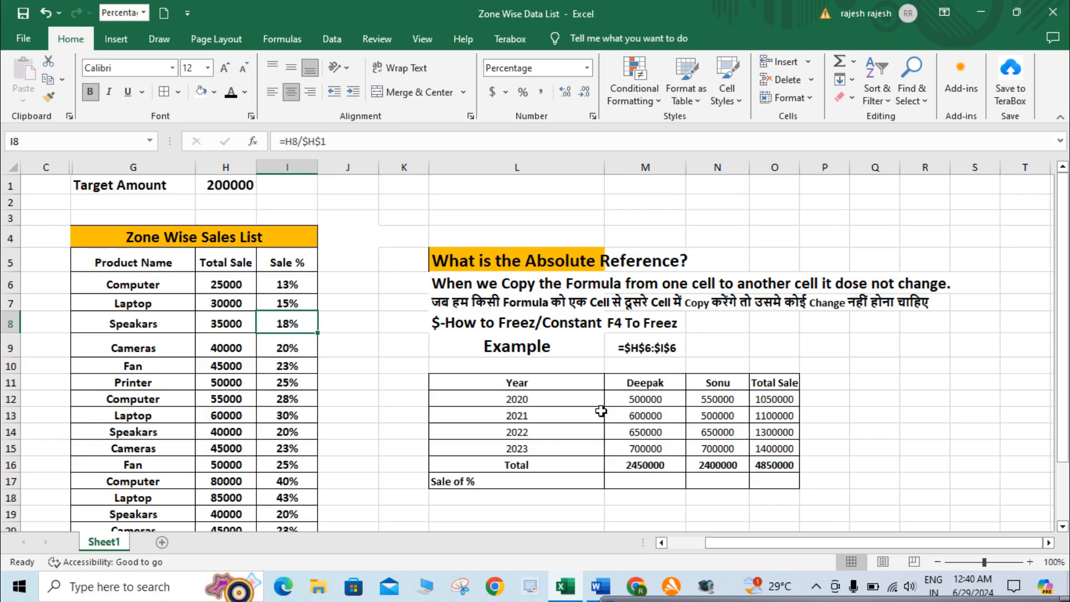
Examine the yearly sales table's figures, its Total Sale column and the column totals in M16 and N16
scroll(600, 411, down, 1)
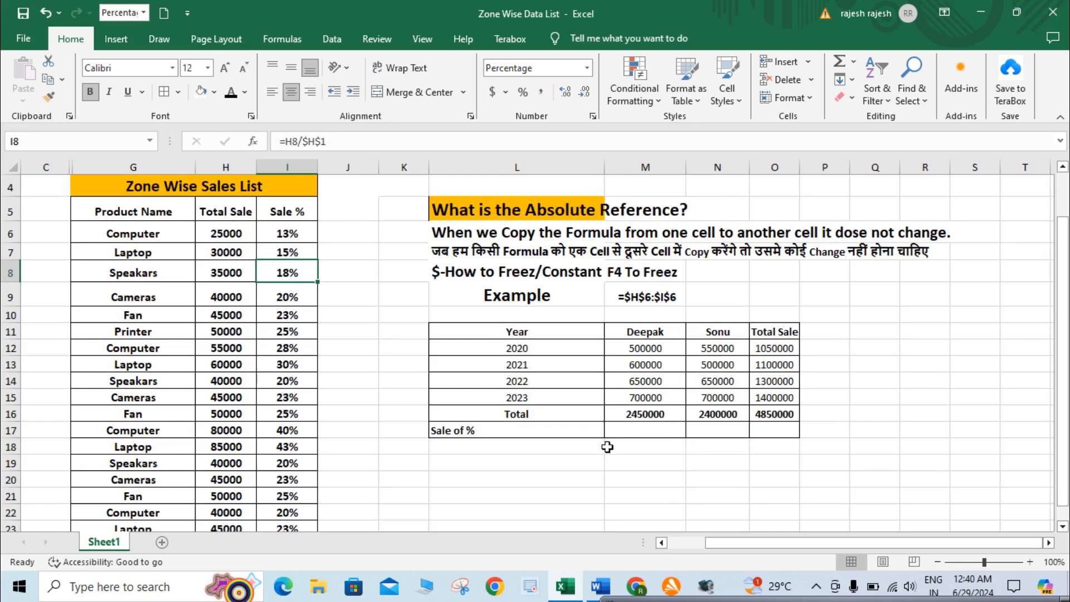
click(641, 440)
click(644, 430)
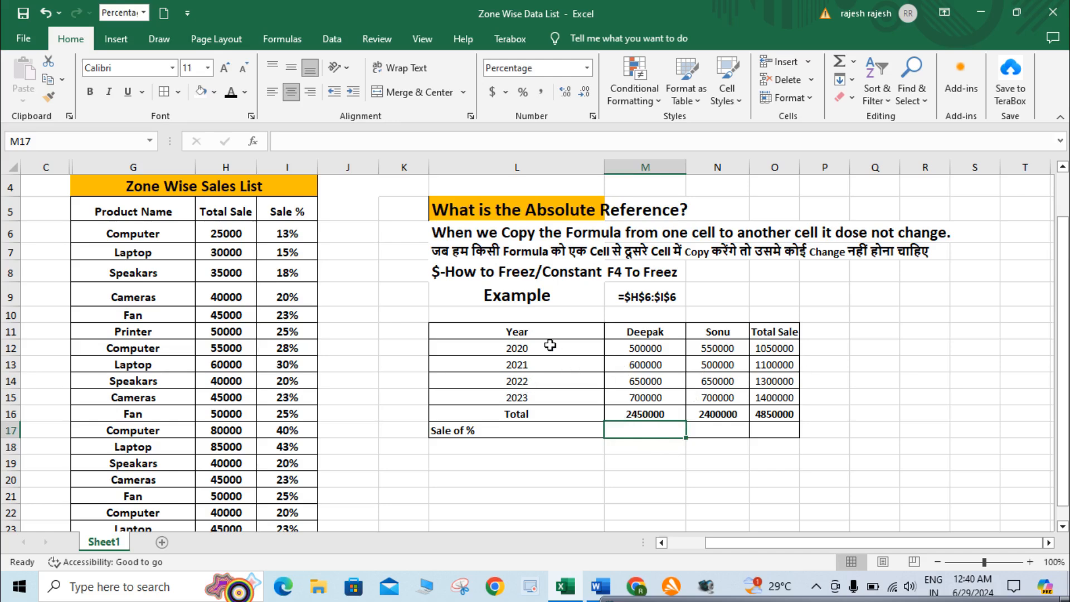
click(652, 349)
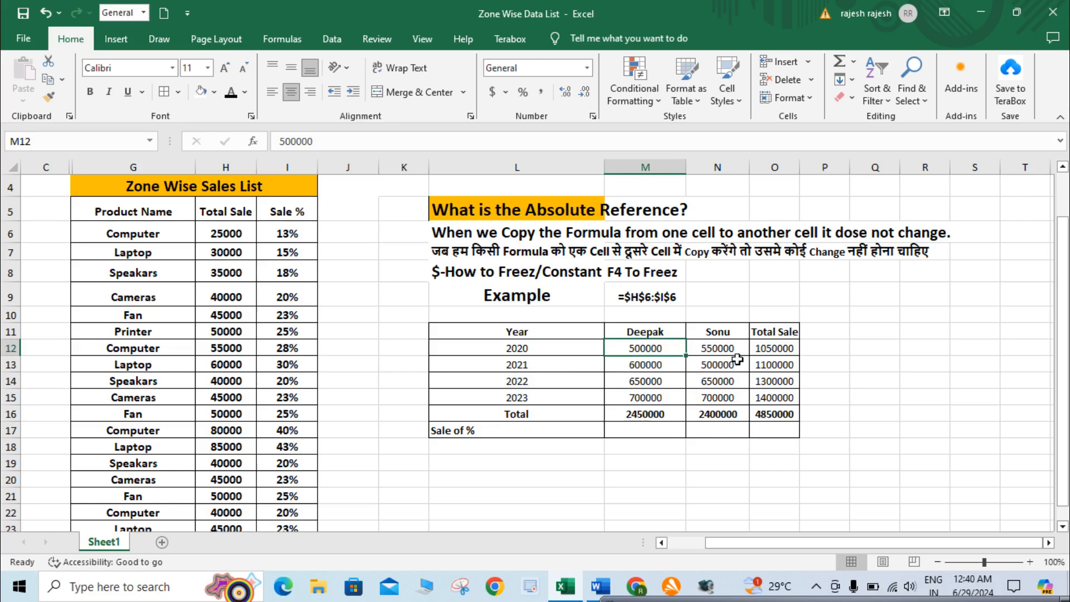
click(774, 364)
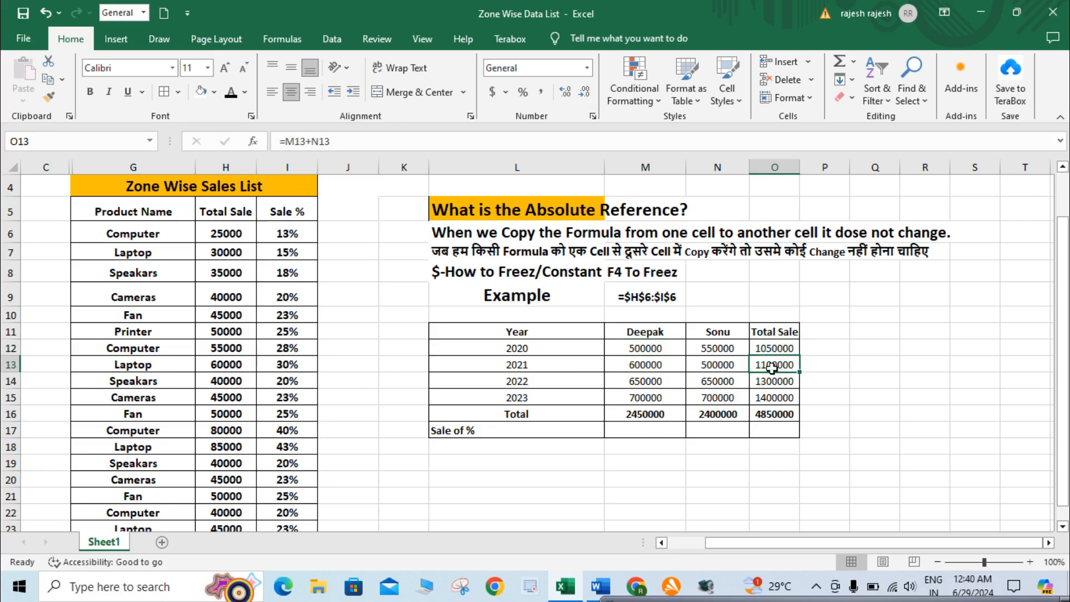
click(657, 414)
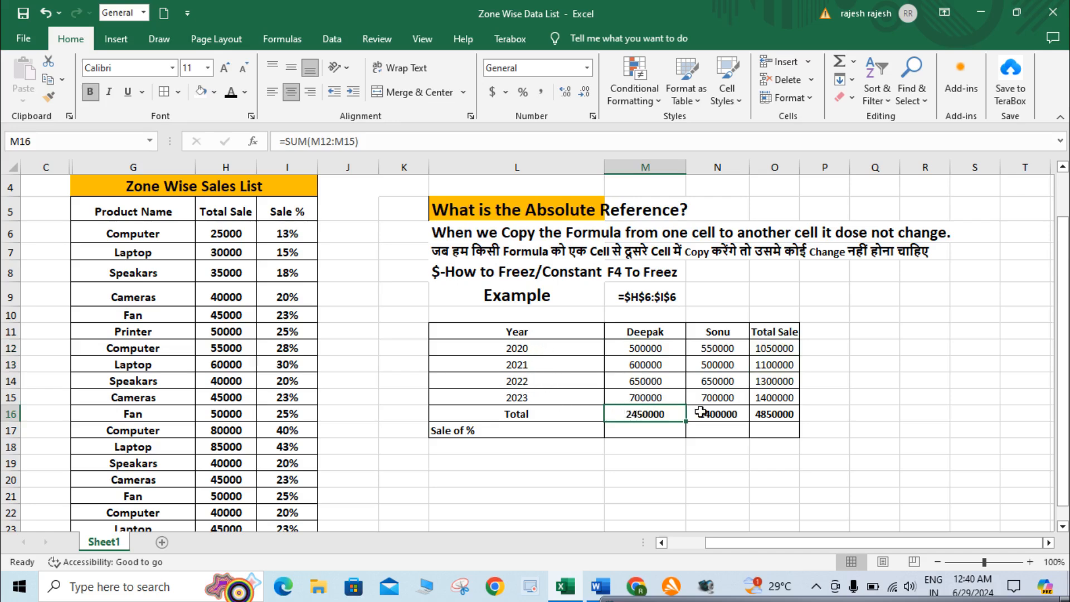
click(720, 414)
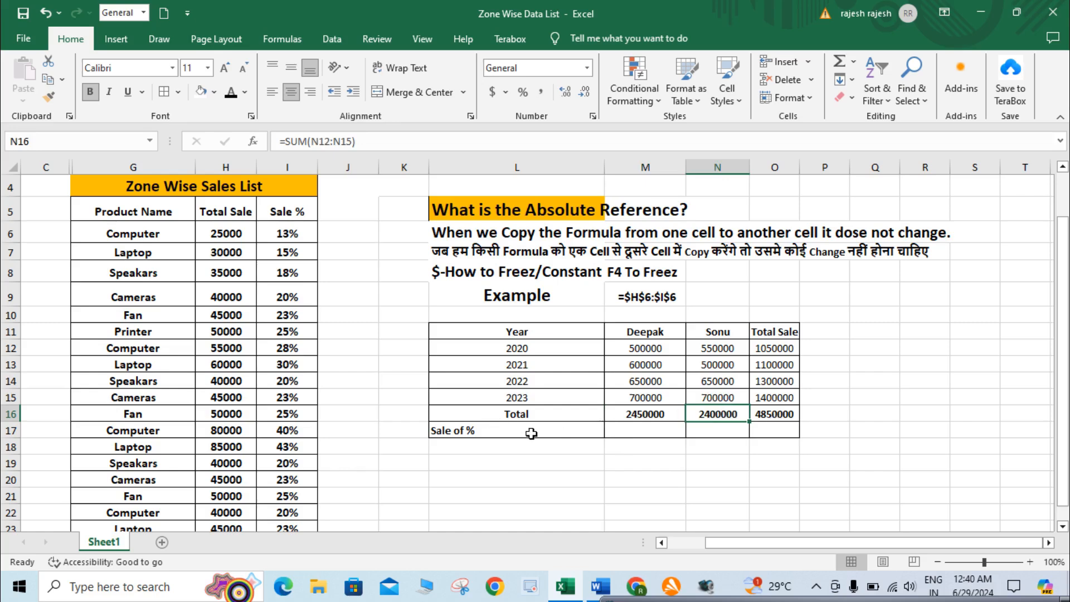
Enter the formula =M16/O16 in M17, the first cell of the Sale of % row
click(674, 433)
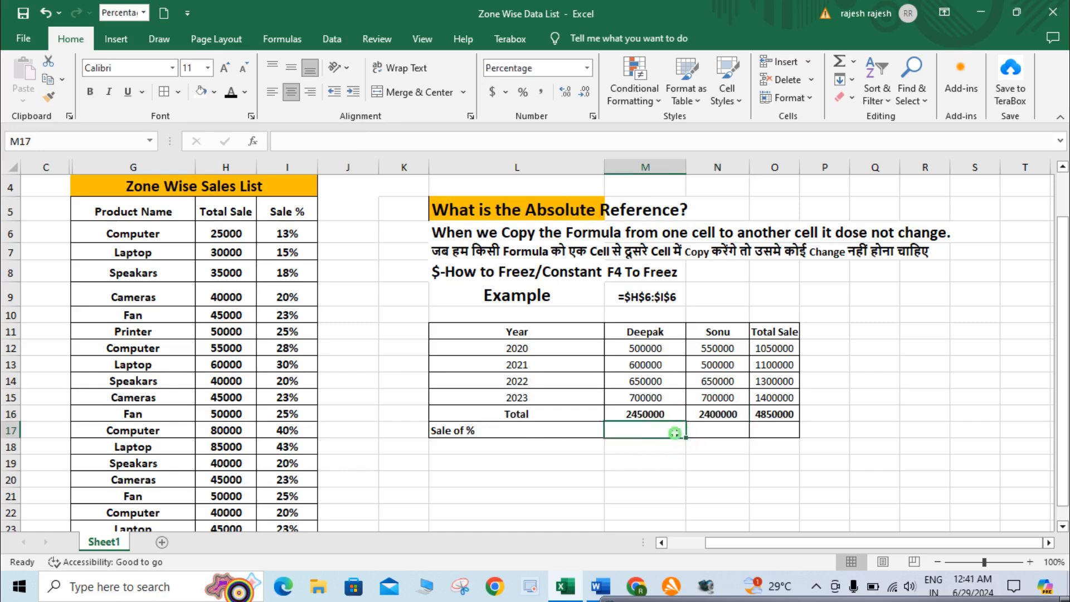
text(=)
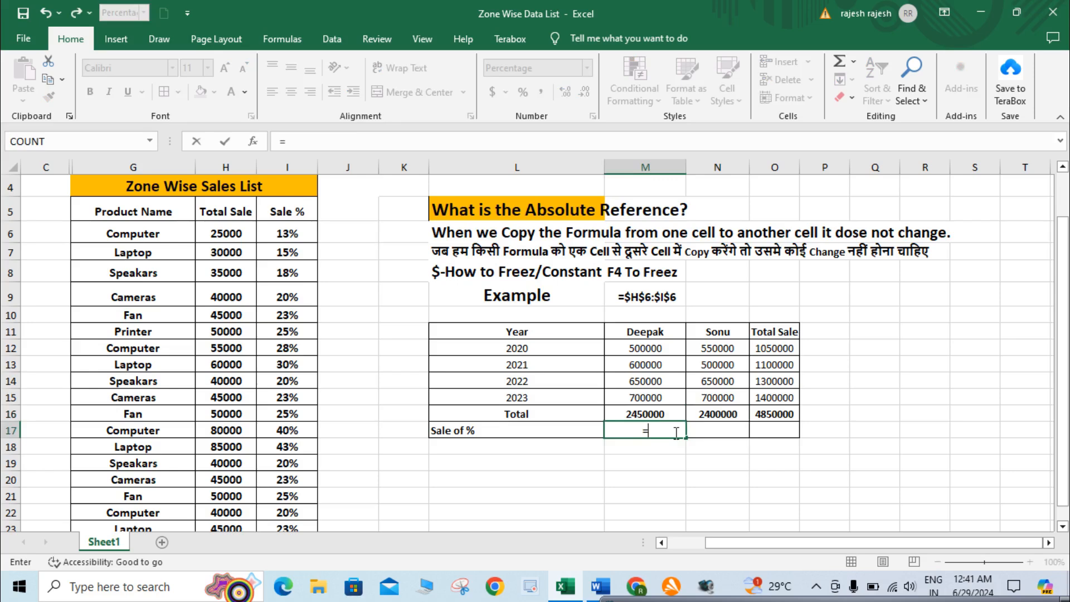
click(662, 411)
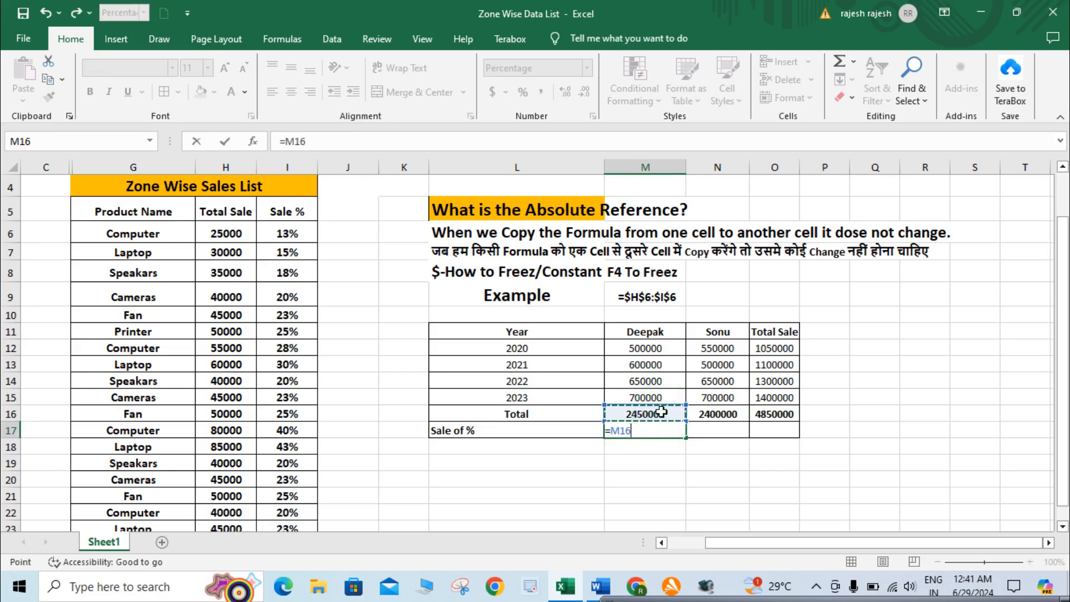
text(/)
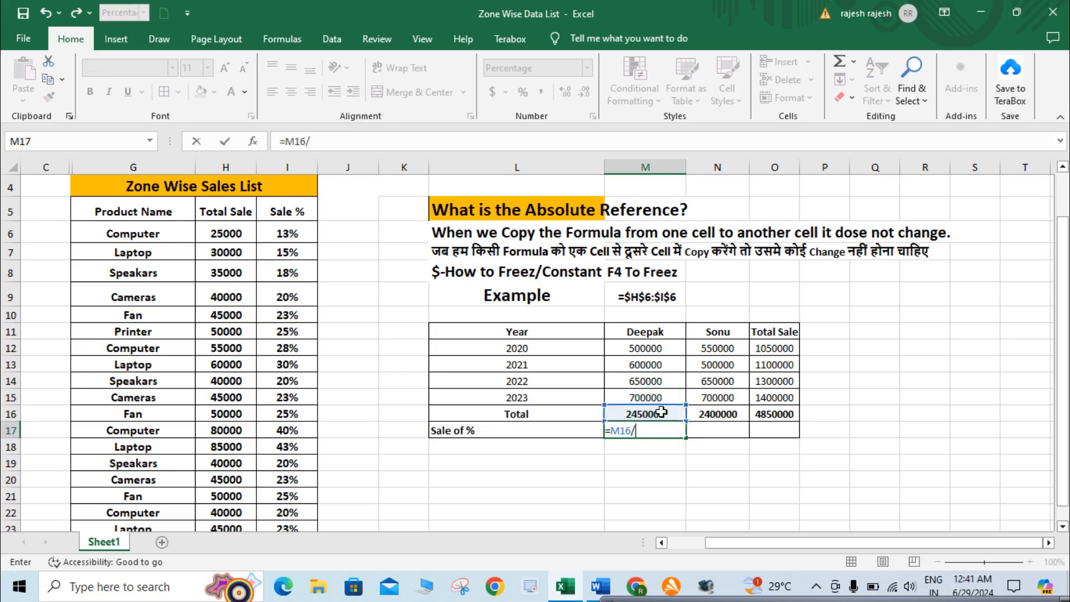
click(783, 414)
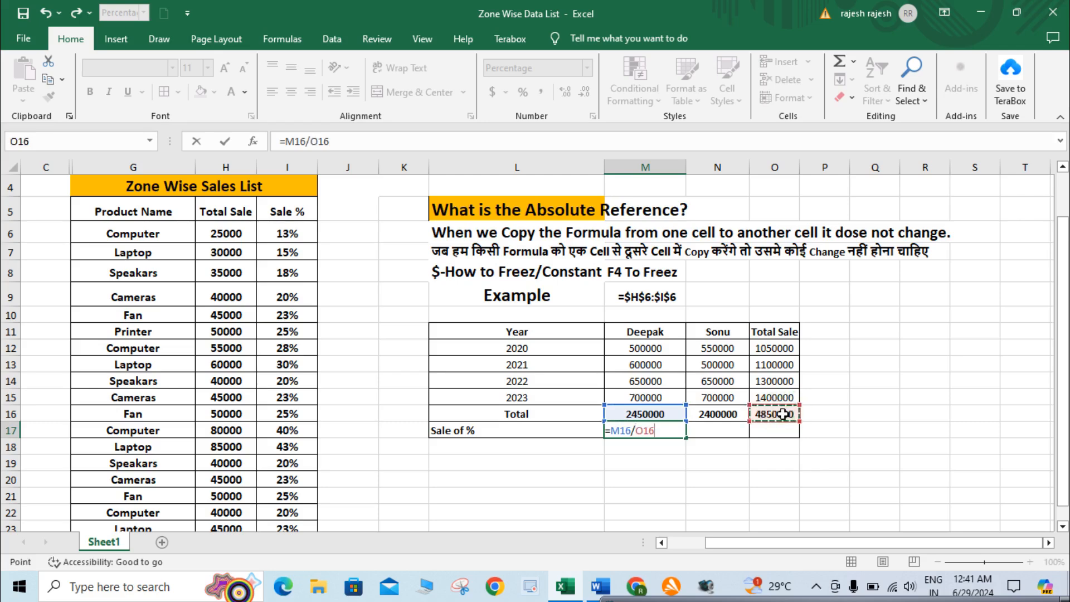
key(Return)
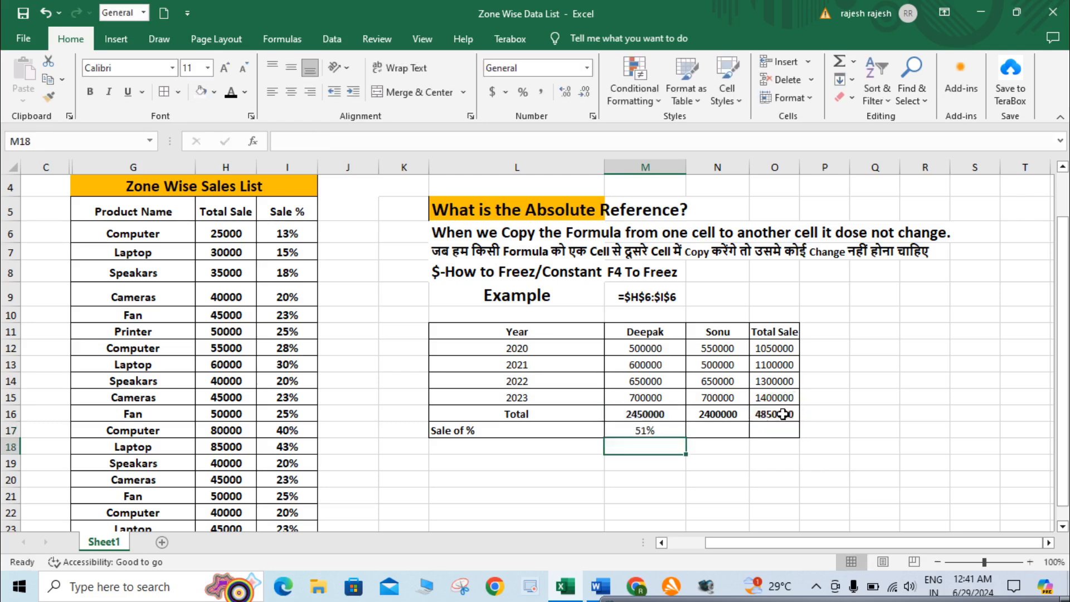
Copy the M17 formula across the Sale of % row into N17 and O17
click(666, 426)
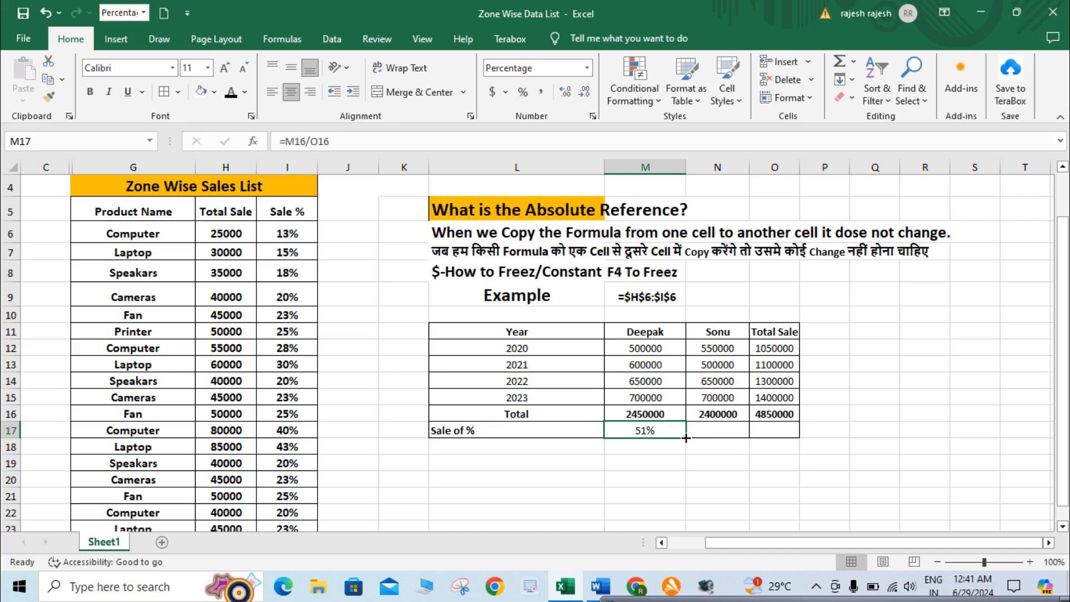
drag(686, 438, 783, 436)
click(741, 432)
click(721, 435)
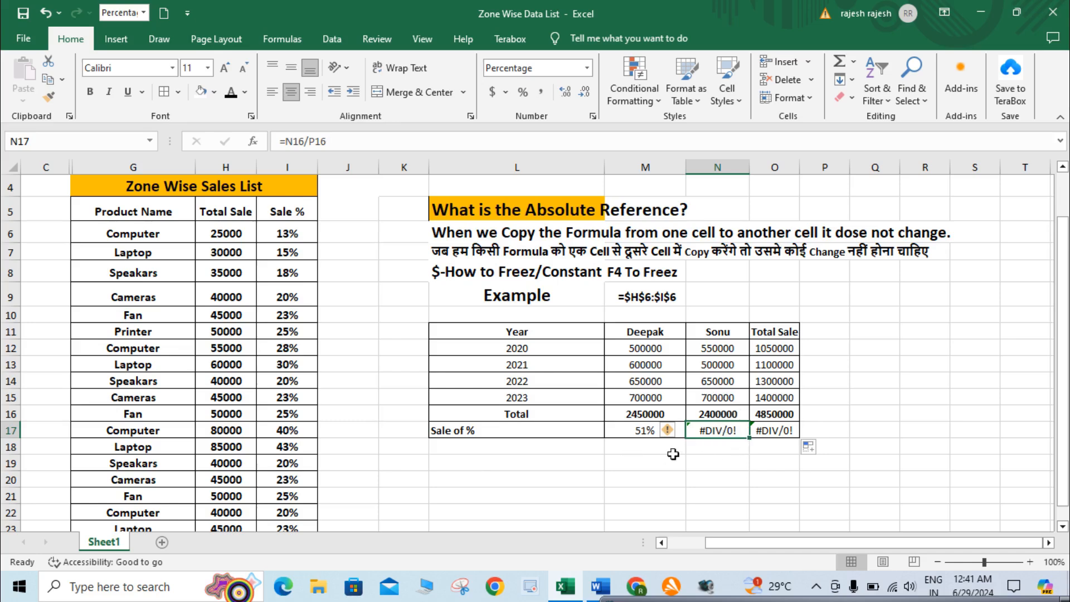
Compare the cells referenced by the Sale of % formulas in M17 and N17
mouse_move(677, 437)
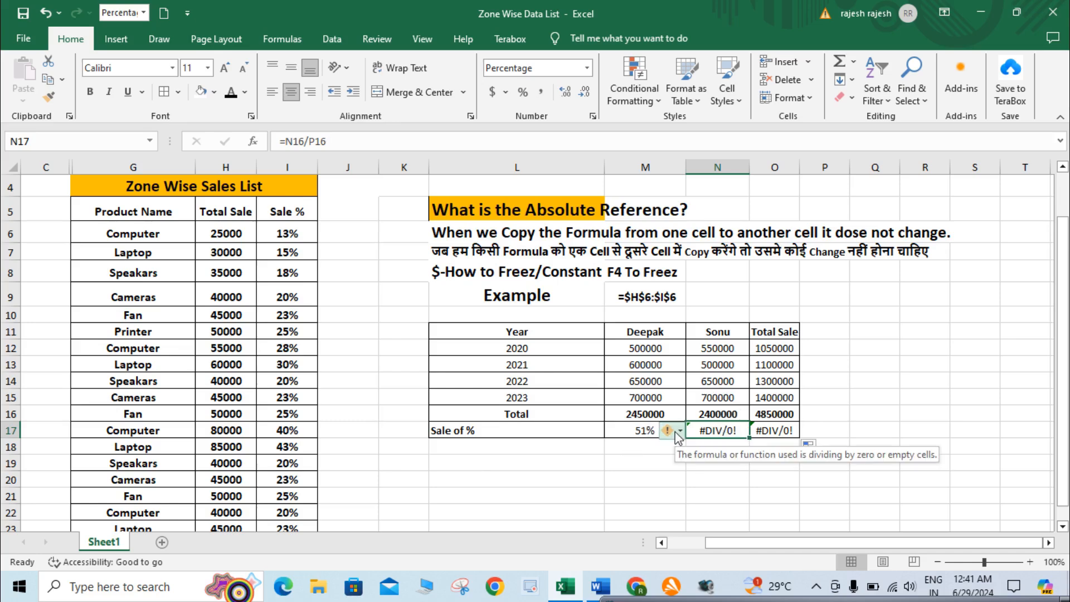
click(642, 433)
double_click(642, 432)
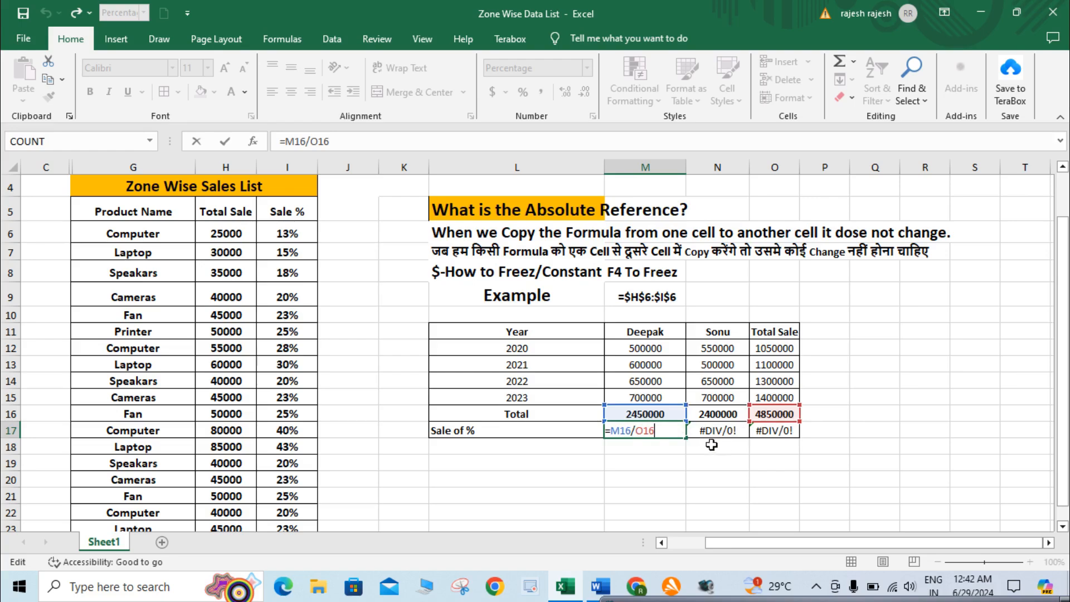
click(728, 432)
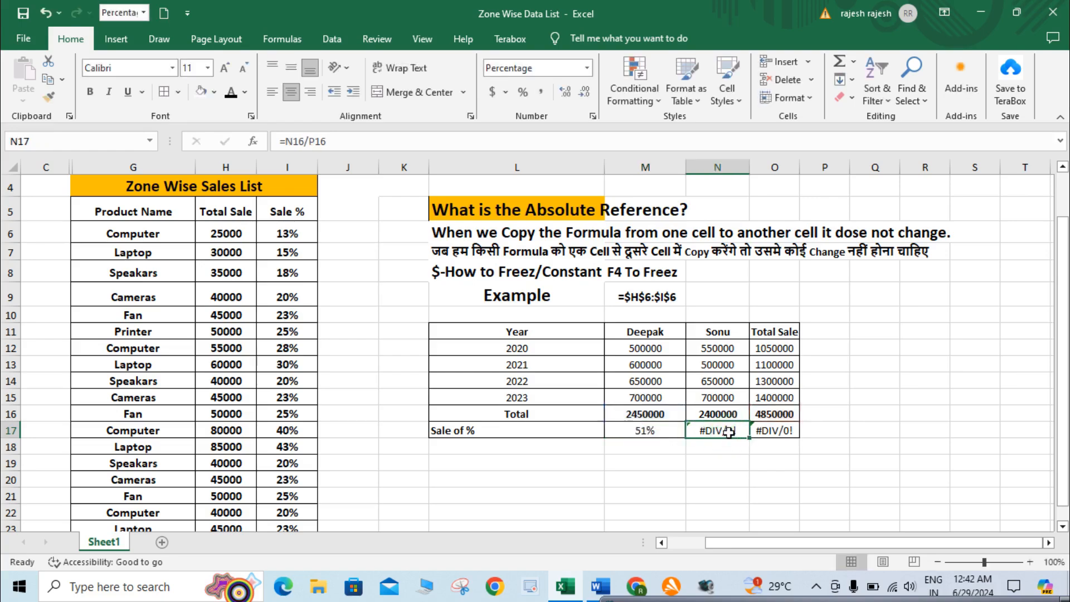
double_click(728, 432)
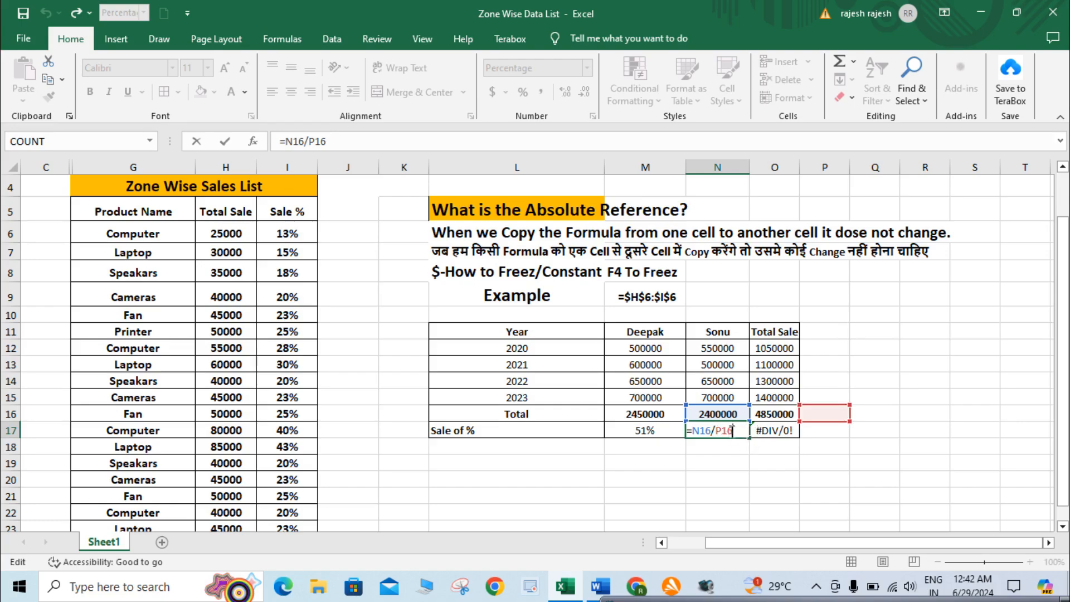
Make the O16 reference in the M17 formula absolute so that it reads =M16/$O$16
double_click(660, 430)
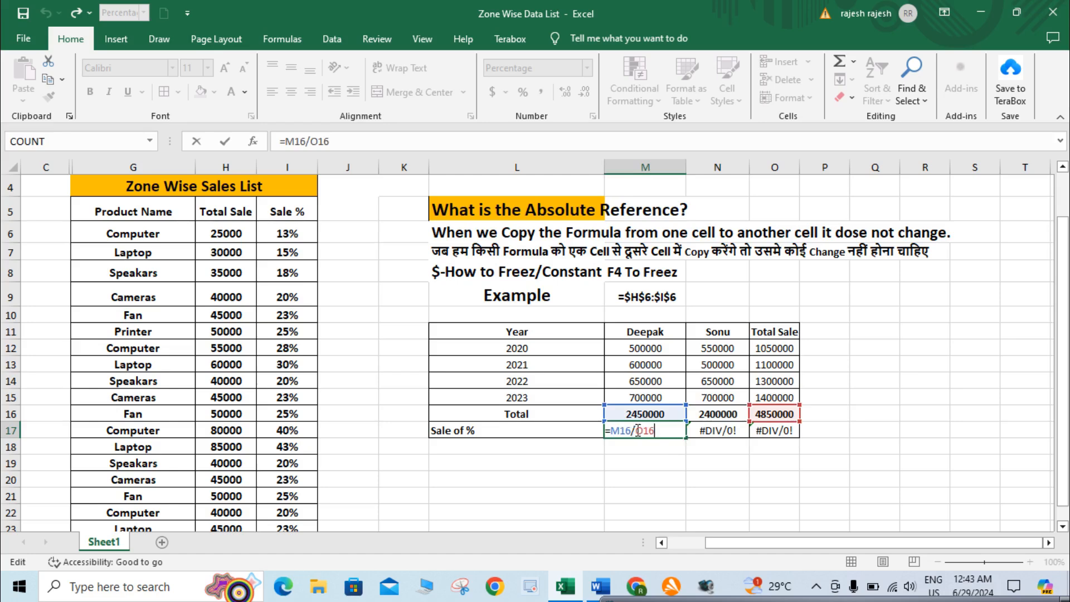
click(637, 431)
key(F4)
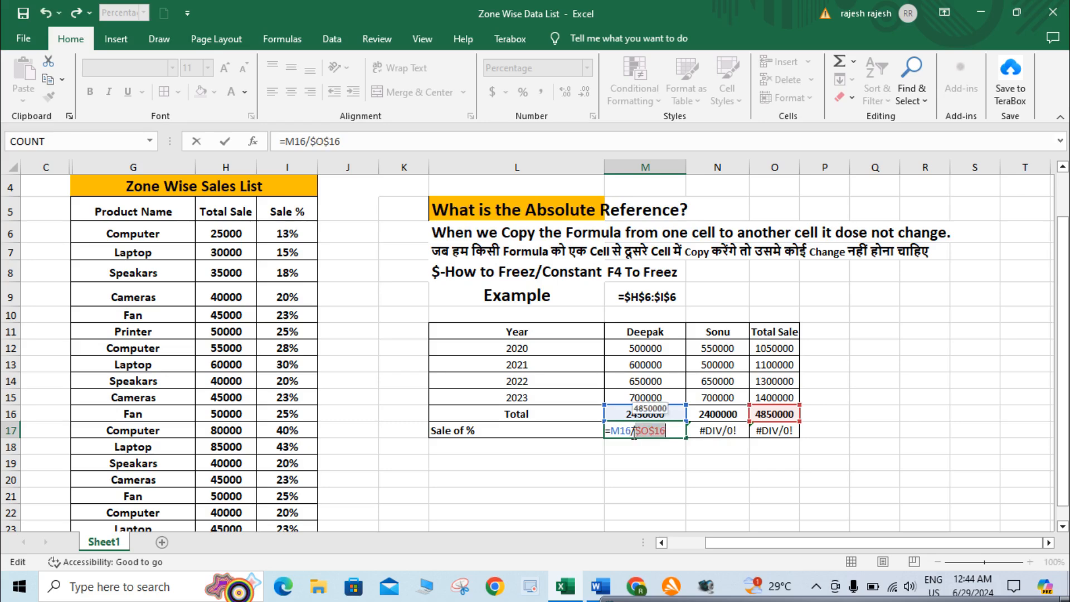
key(Return)
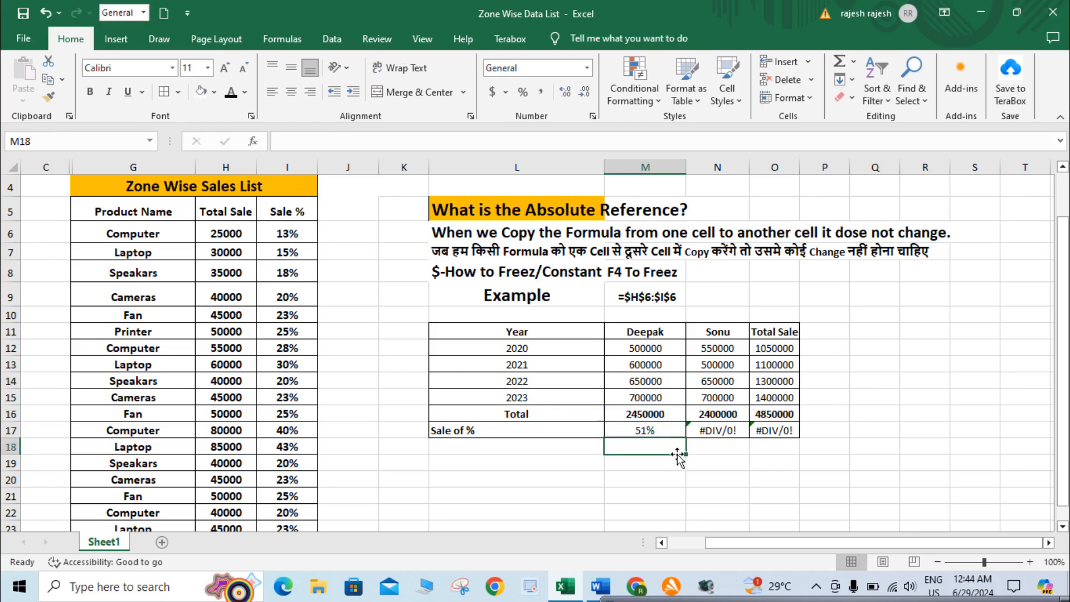
Copy the M17 formula into N17 of the Sale of % row and check the references in the copied formula
click(665, 434)
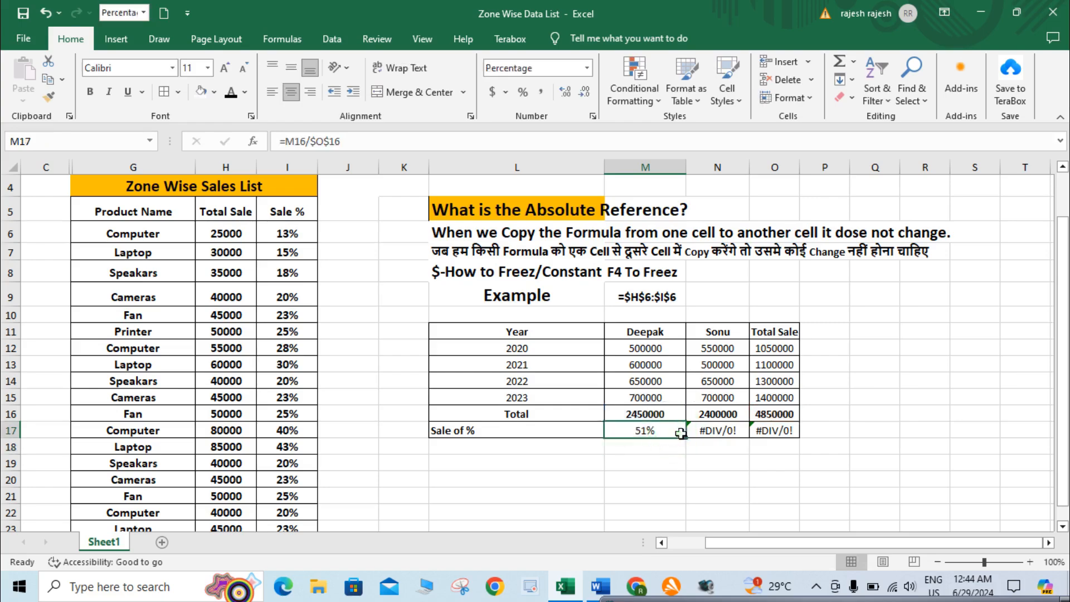
drag(684, 438, 736, 437)
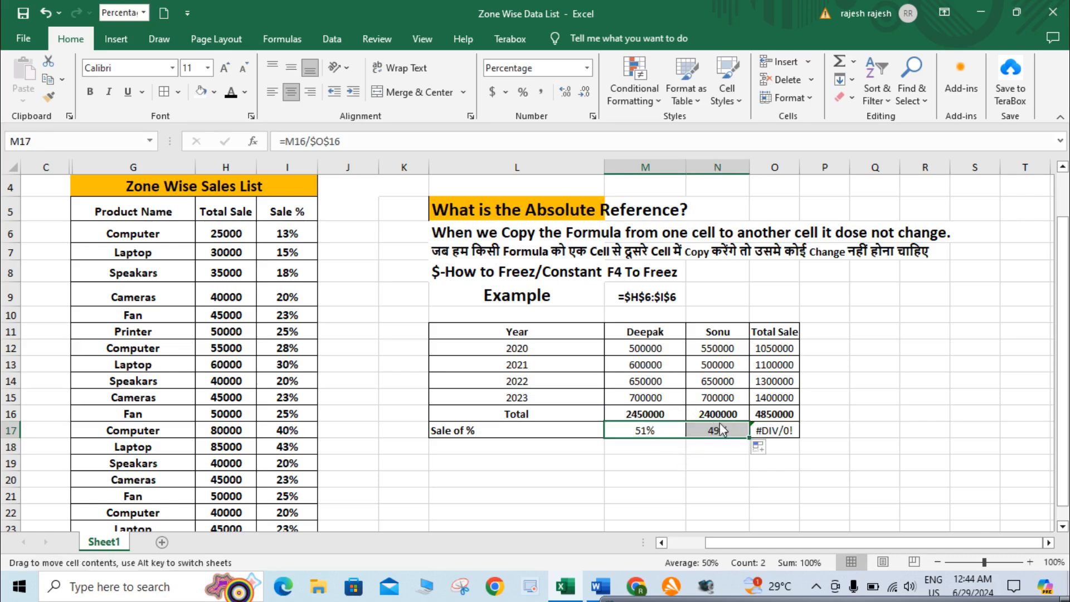
click(731, 445)
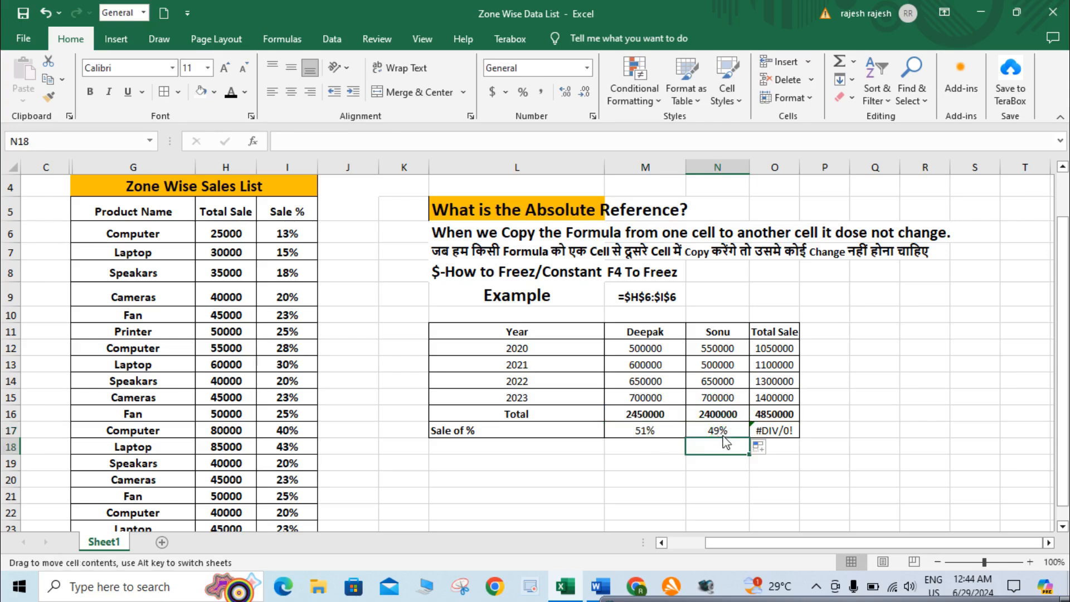
click(732, 429)
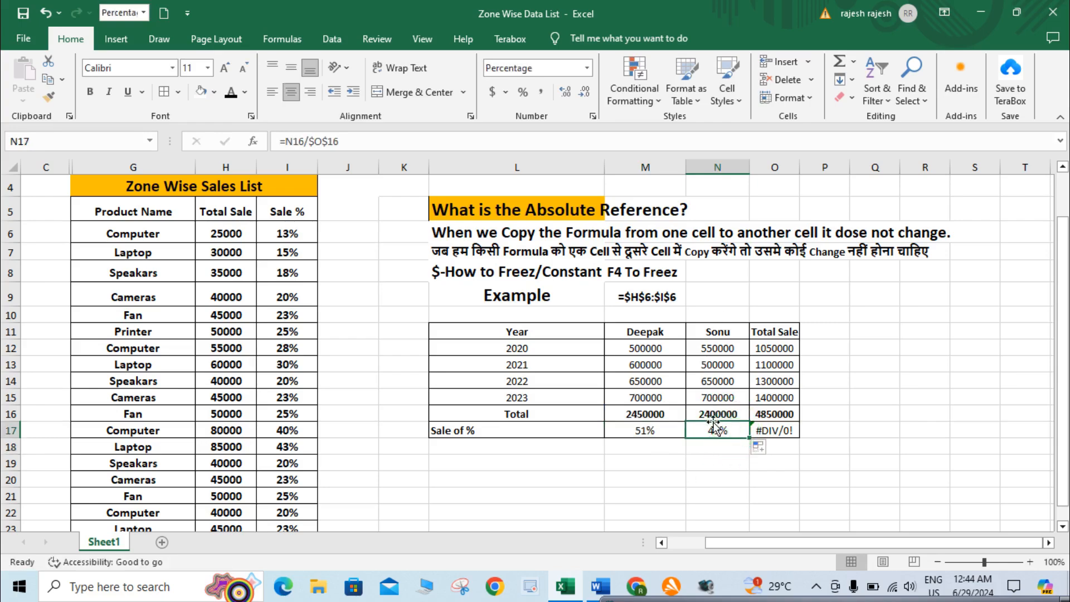